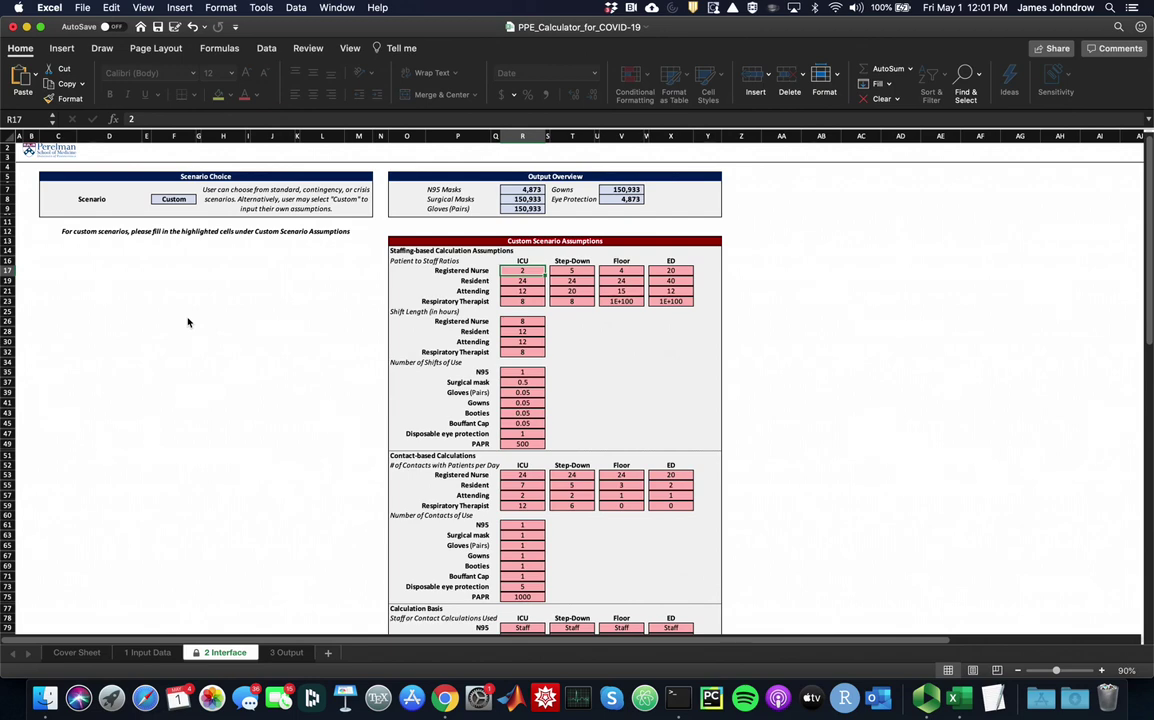
Review the daily COVID-19 hospitalization figures on the 1 Input Data sheet.
{"action": "left_click", "coordinate": [150, 653]}
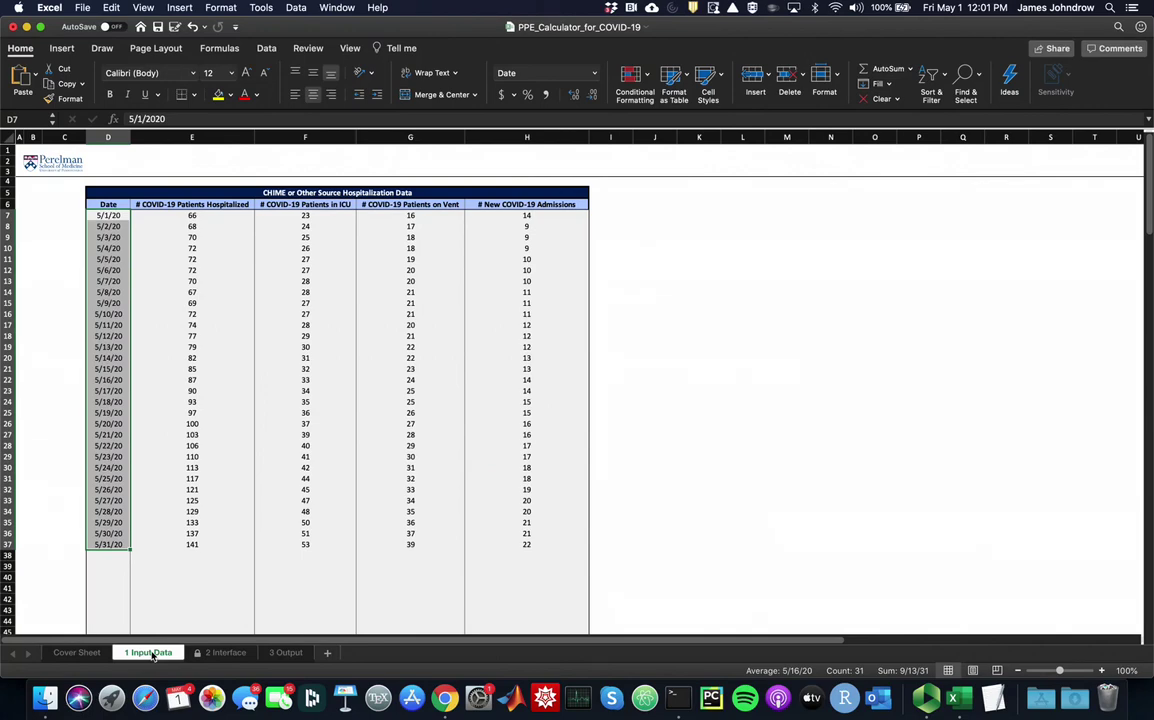
{"action": "left_click", "coordinate": [222, 653]}
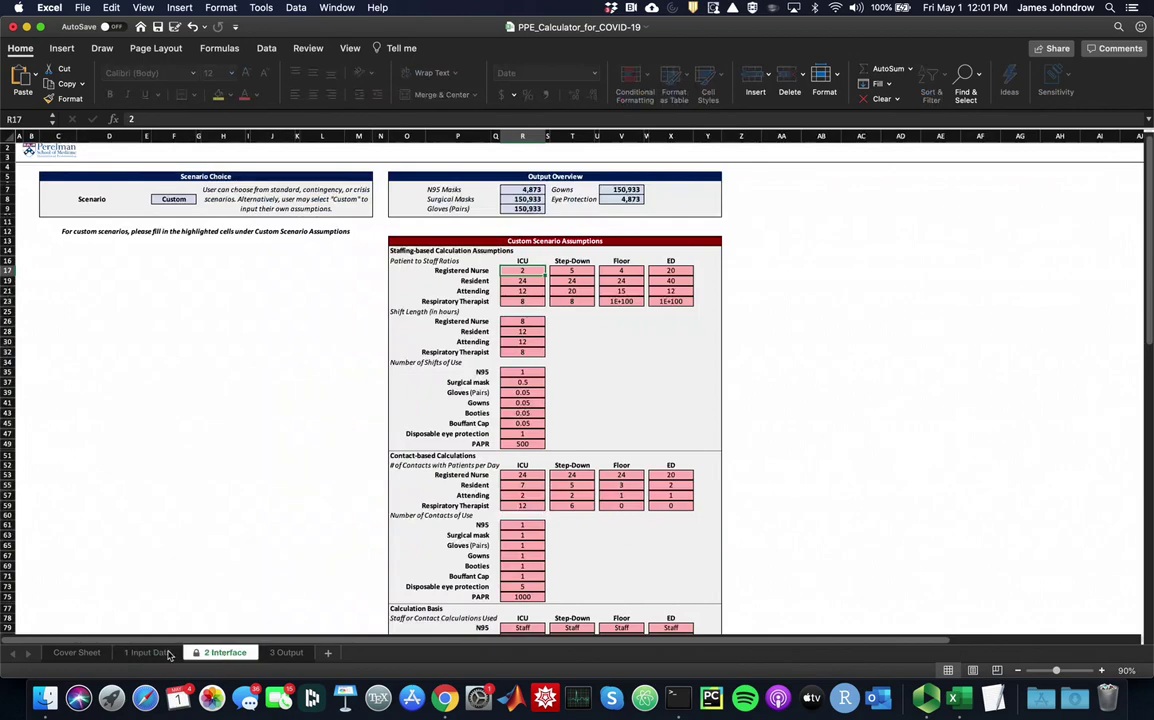
{"action": "left_click", "coordinate": [150, 653]}
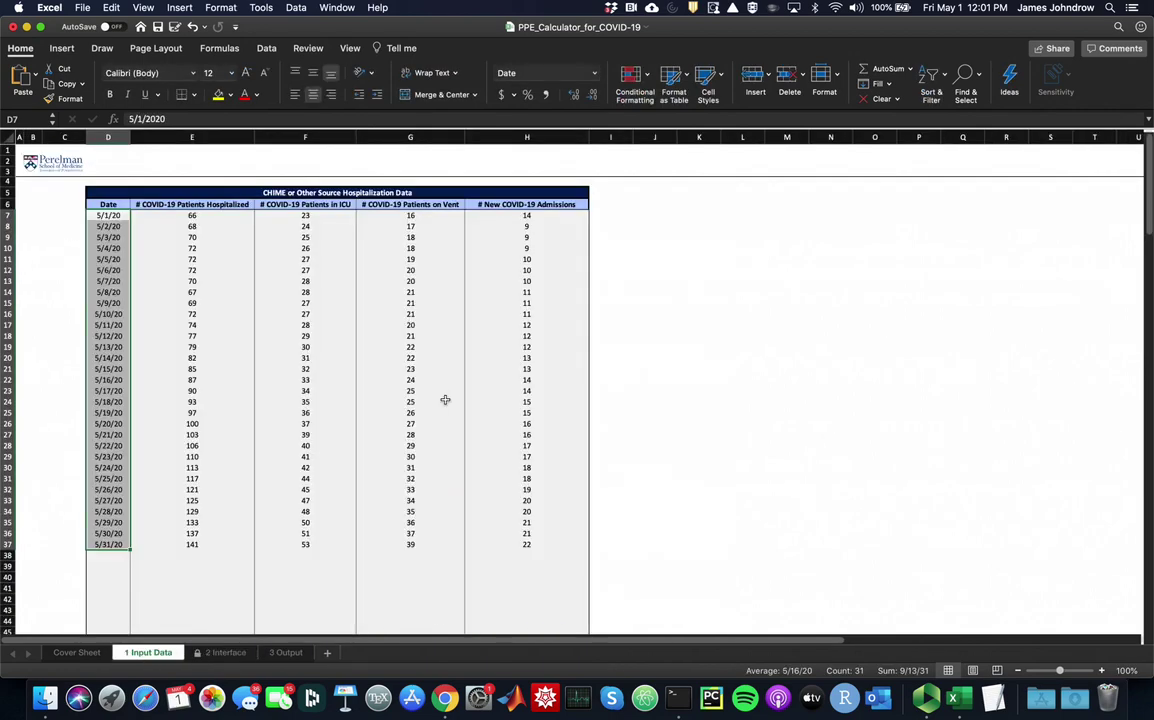
Set the scenario choice on the 2 Interface sheet to Standard.
{"action": "left_click", "coordinate": [217, 655]}
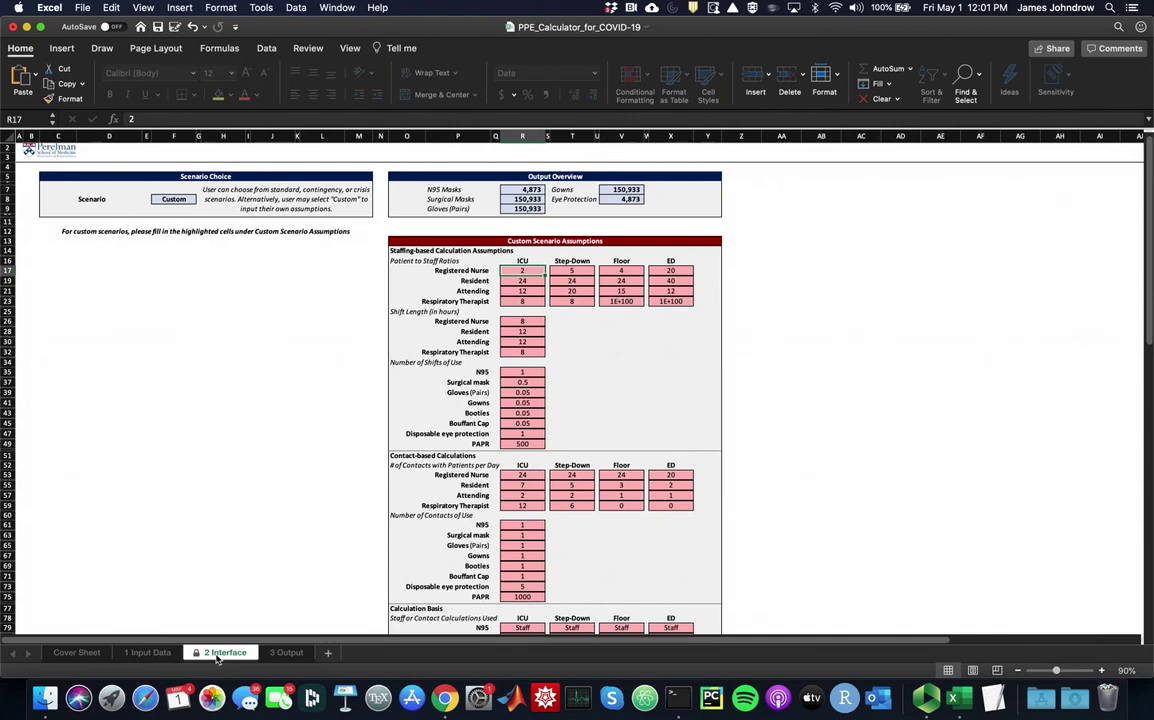
{"action": "left_click", "coordinate": [197, 201]}
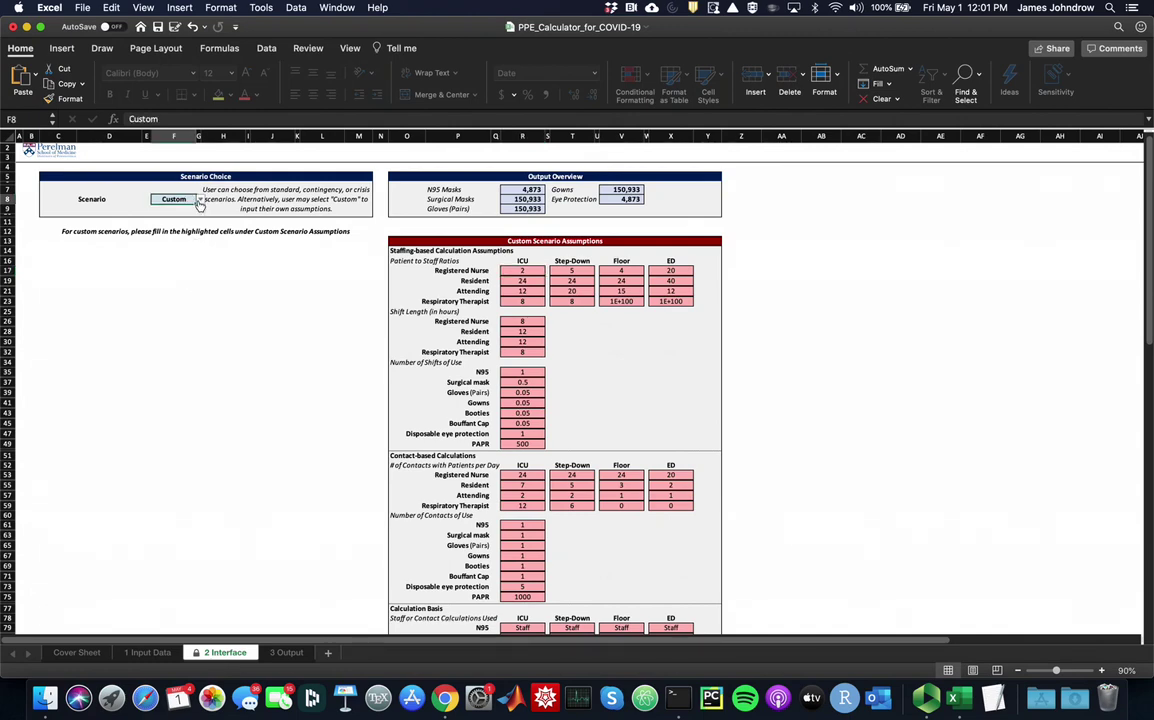
{"action": "left_click", "coordinate": [199, 201]}
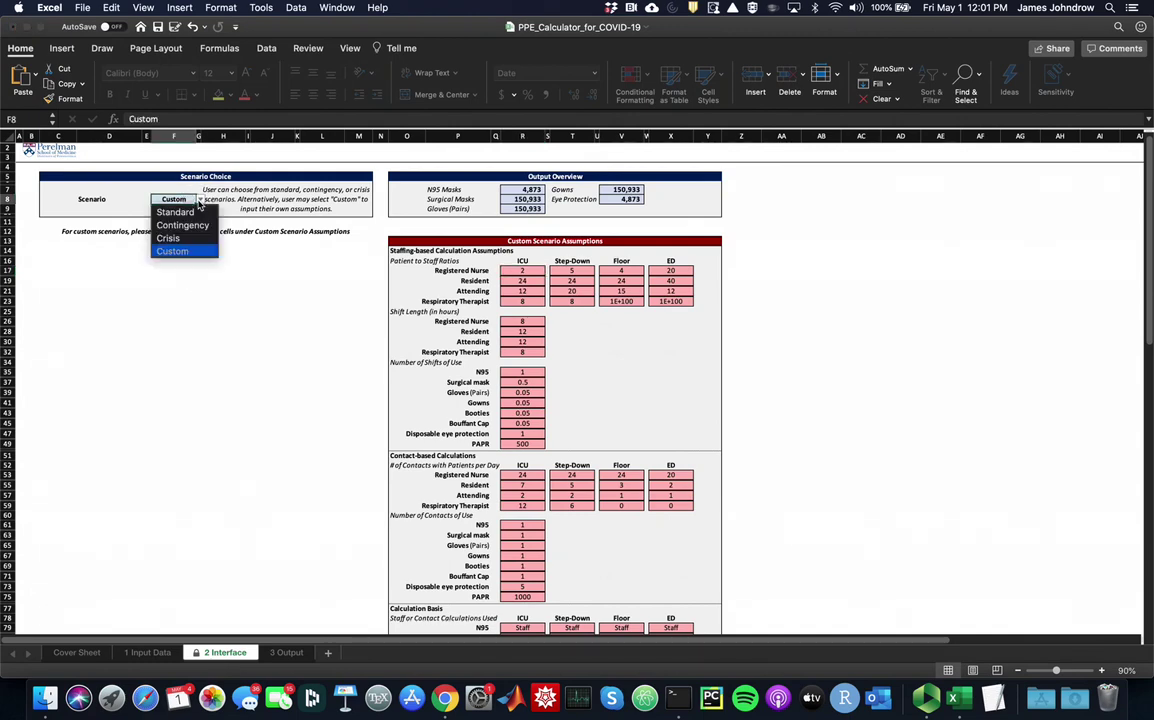
{"action": "left_click", "coordinate": [195, 213]}
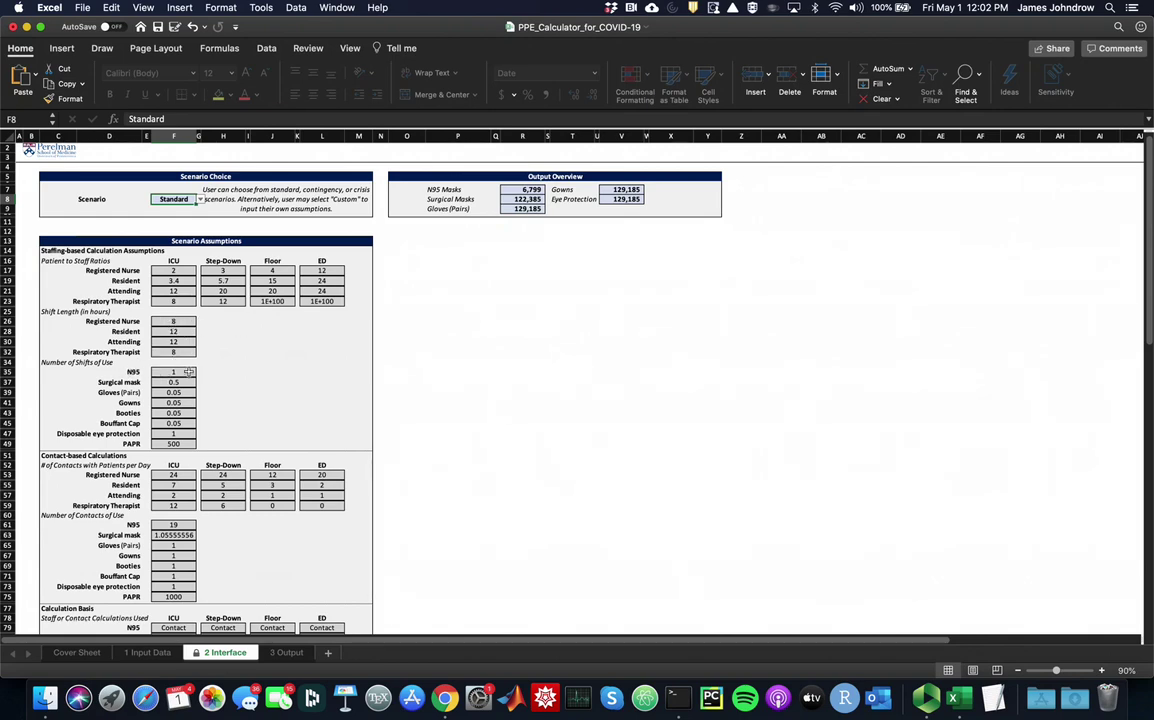
Examine the Standard scenario's staffing-based assumptions, focusing on the number of shifts of use for N95 masks.
{"action": "scroll", "coordinate": [188, 371], "scroll_direction": "down", "scroll_amount": 1}
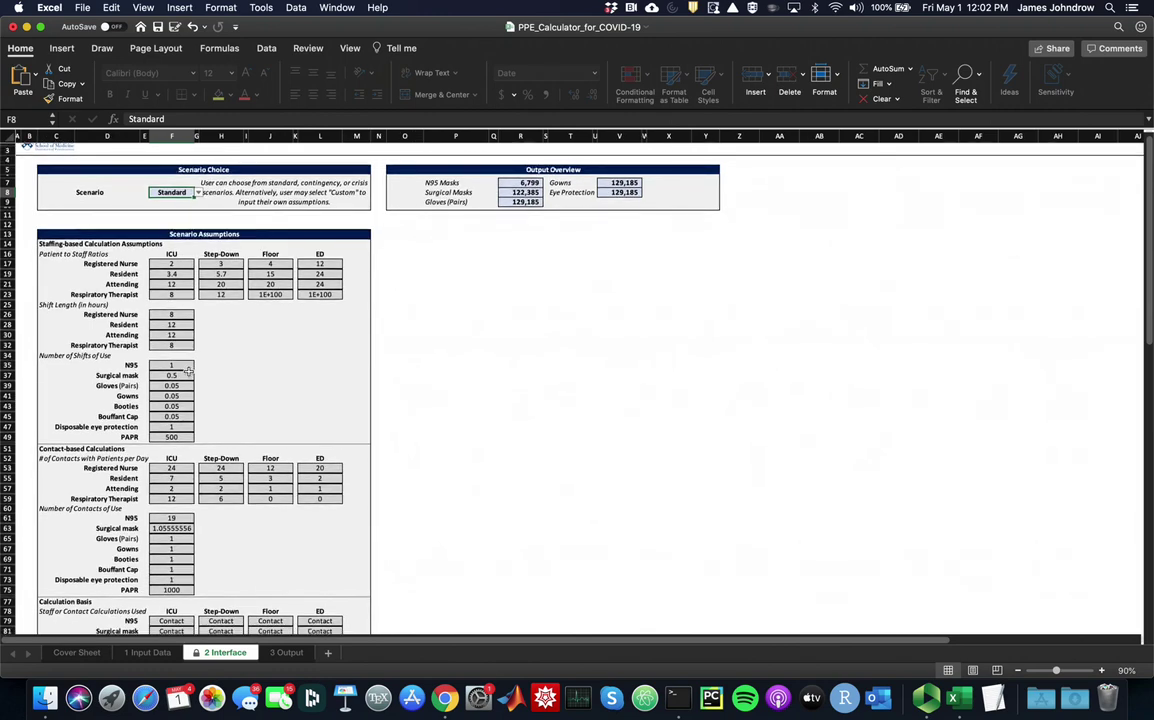
{"action": "scroll", "coordinate": [188, 371], "scroll_direction": "up", "scroll_amount": 1}
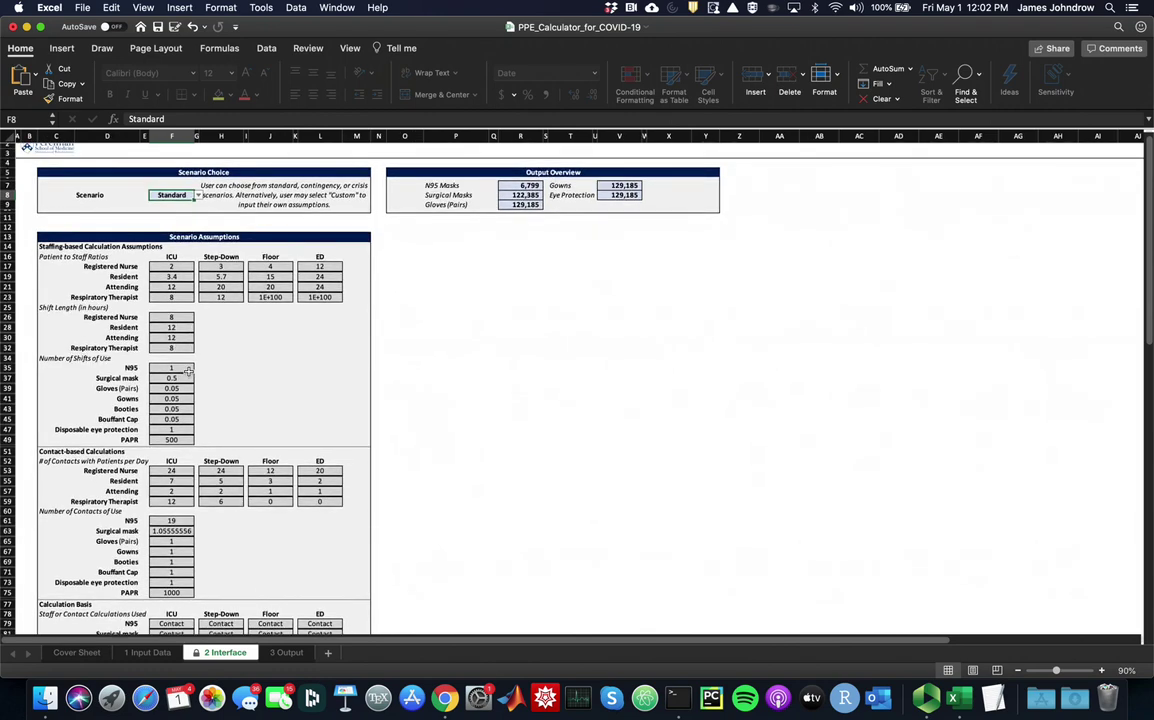
{"action": "left_click", "coordinate": [168, 370]}
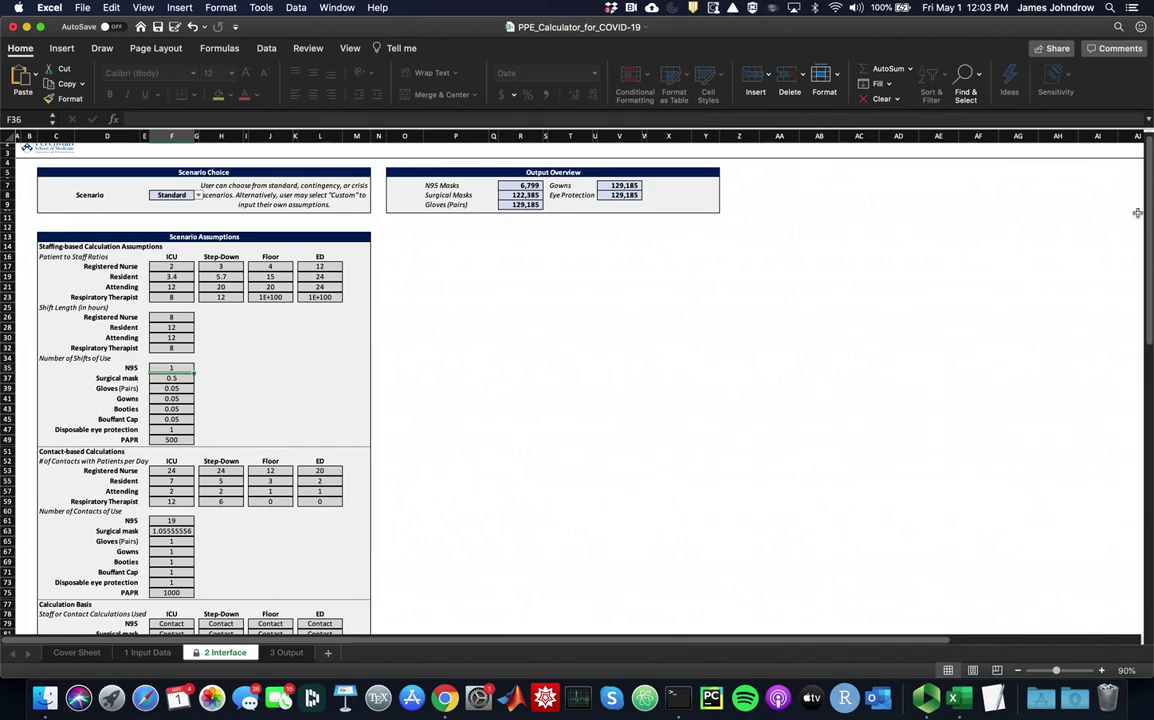
Examine the Standard scenario's contact-based calculations, focusing on the number of contacts of use for N95 masks, gloves and gowns.
{"action": "left_click_drag", "start_coordinate": [1143, 212], "coordinate": [1133, 258]}
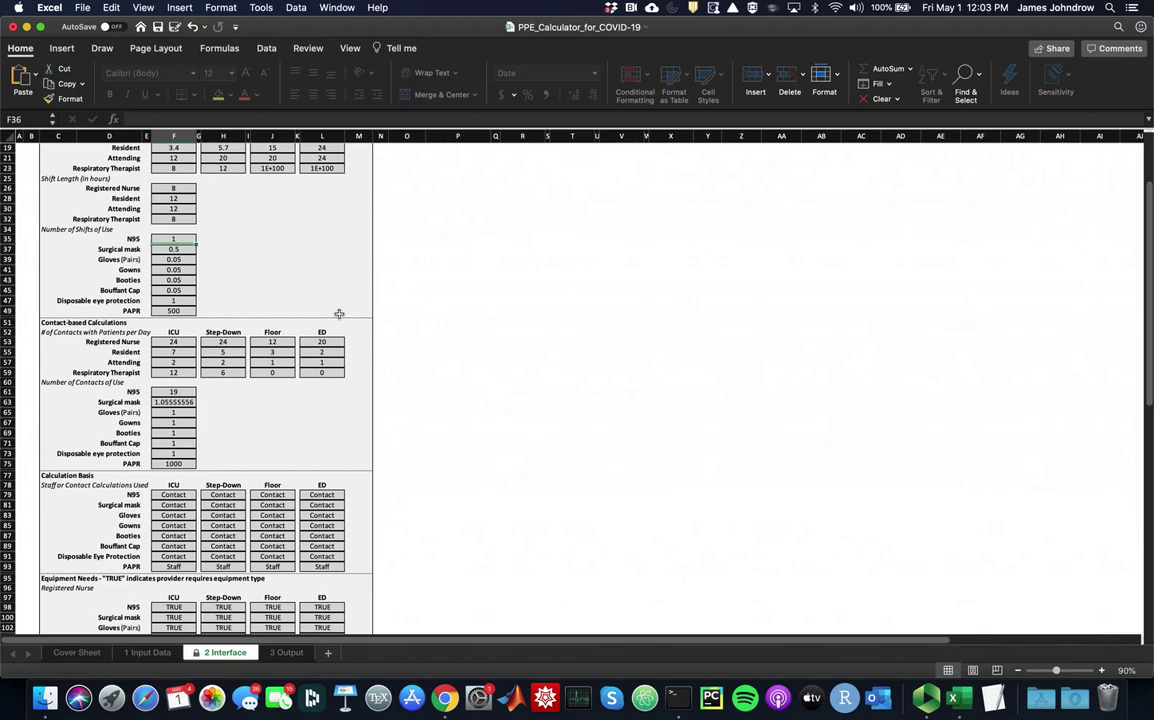
{"action": "left_click", "coordinate": [172, 392]}
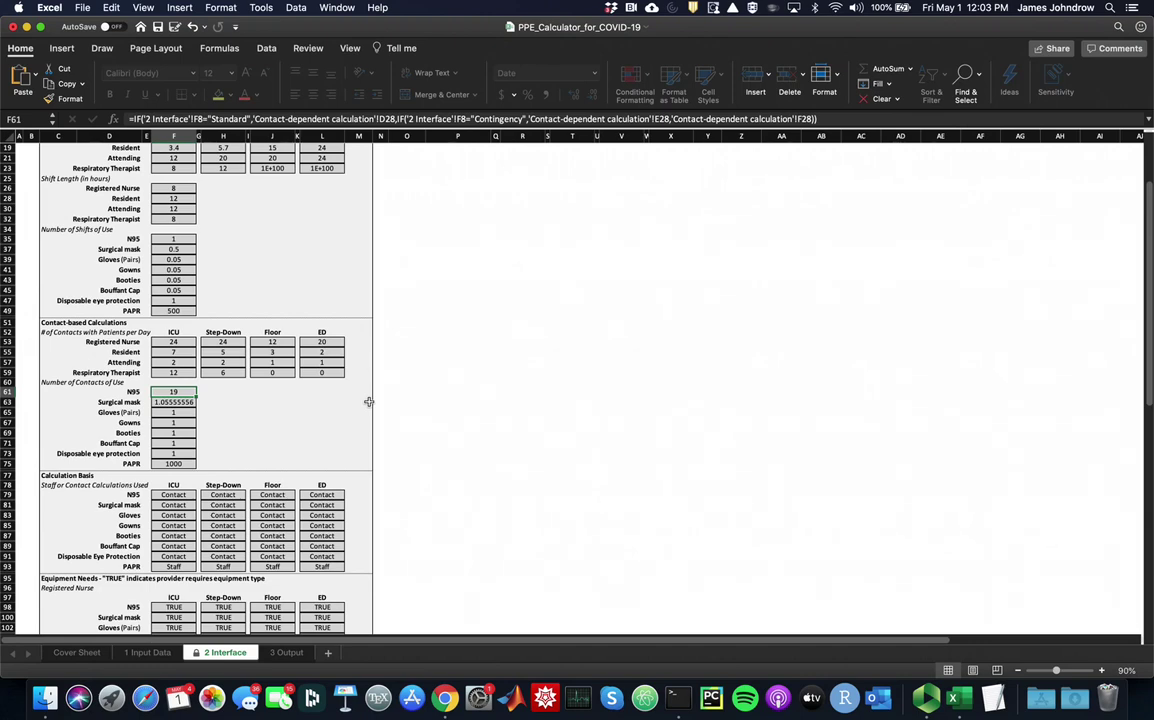
{"action": "left_click", "coordinate": [189, 413]}
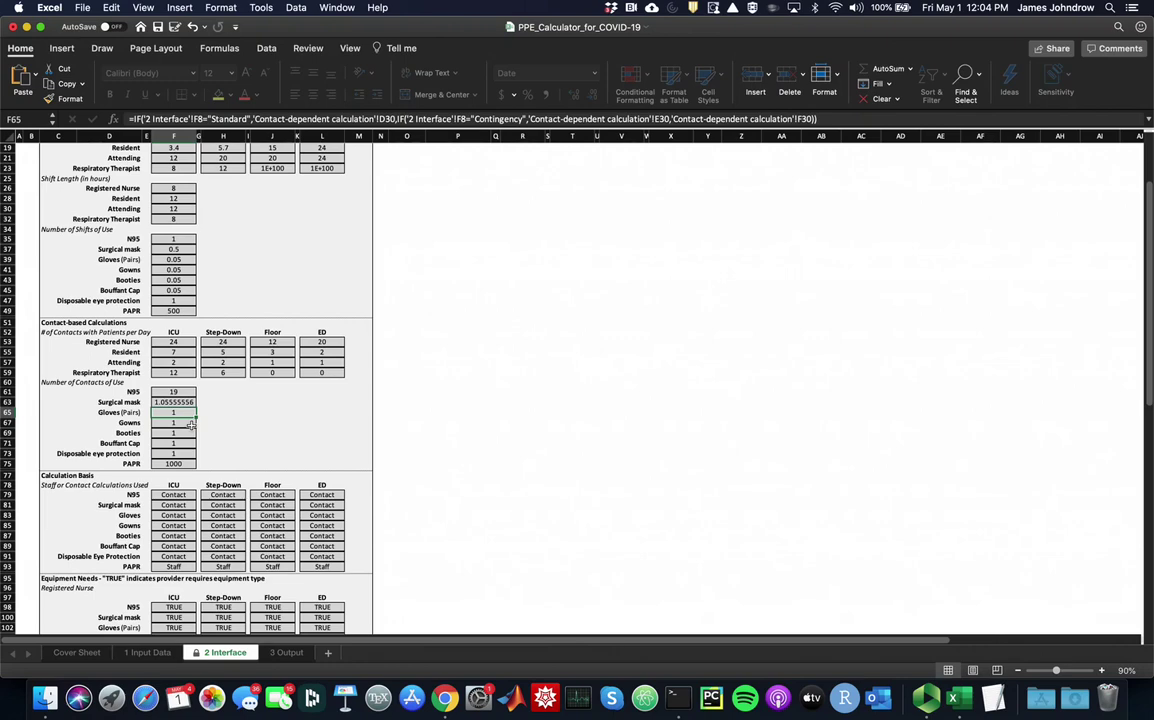
{"action": "left_click", "coordinate": [190, 425]}
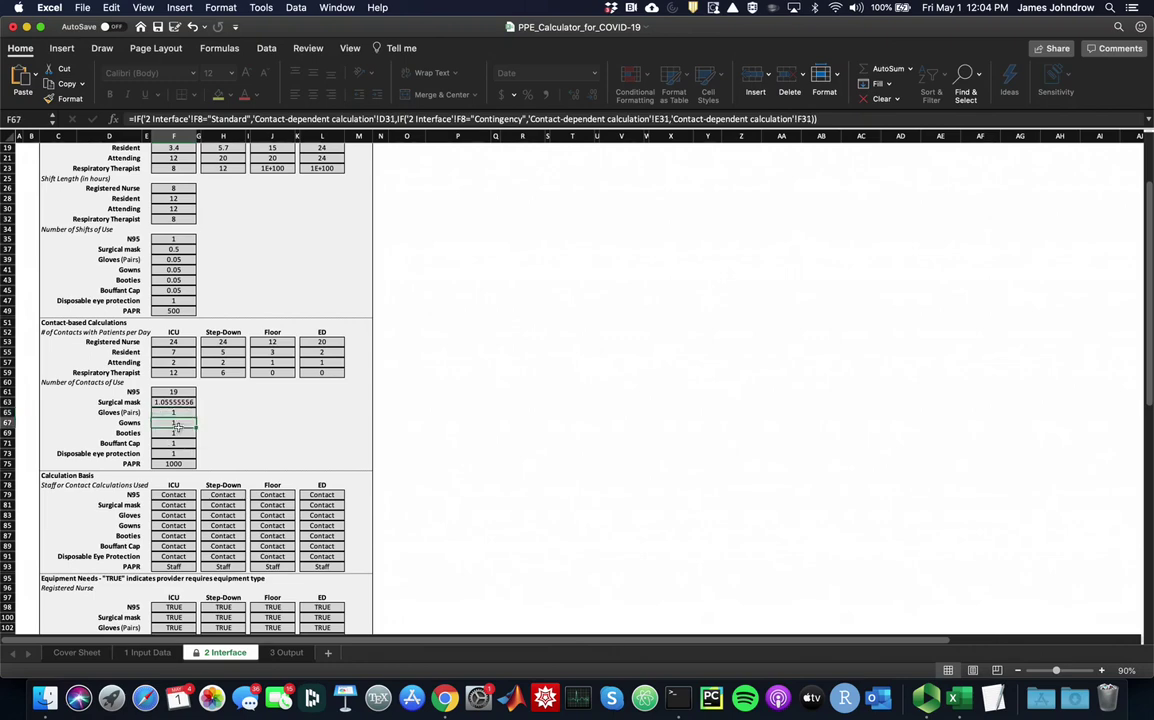
{"action": "left_click", "coordinate": [487, 441]}
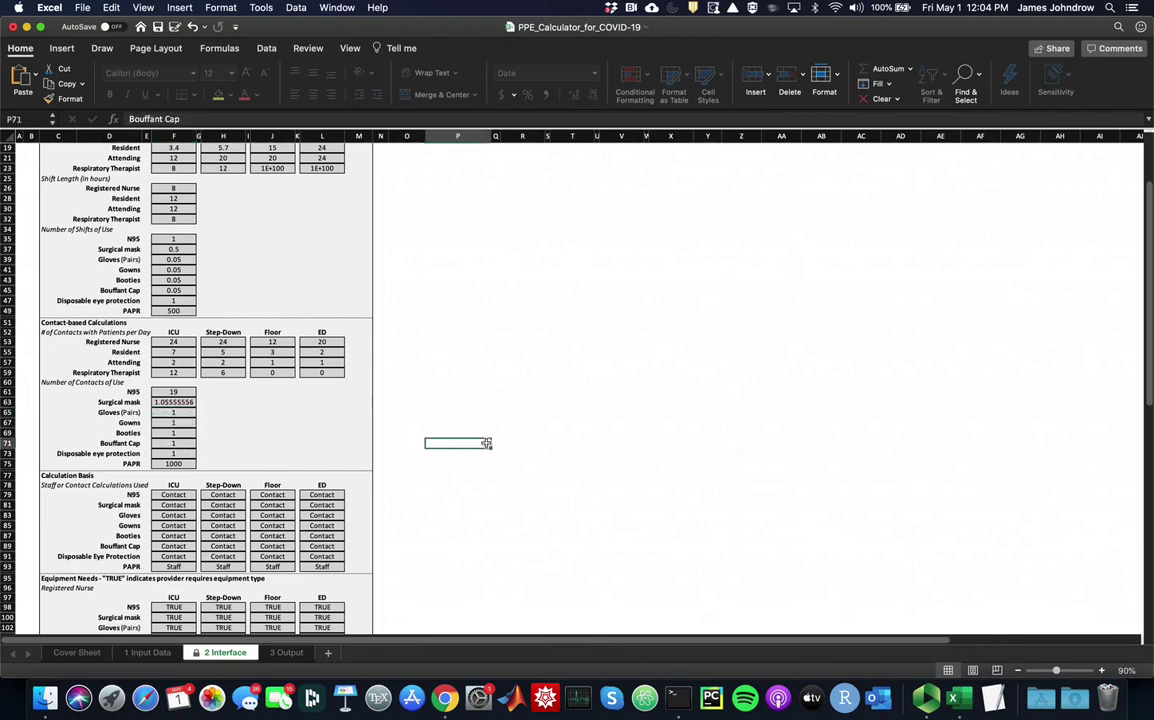
{"action": "key", "text": "Down"}
{"action": "key", "text": "Down"}
{"action": "key", "text": "Down"}
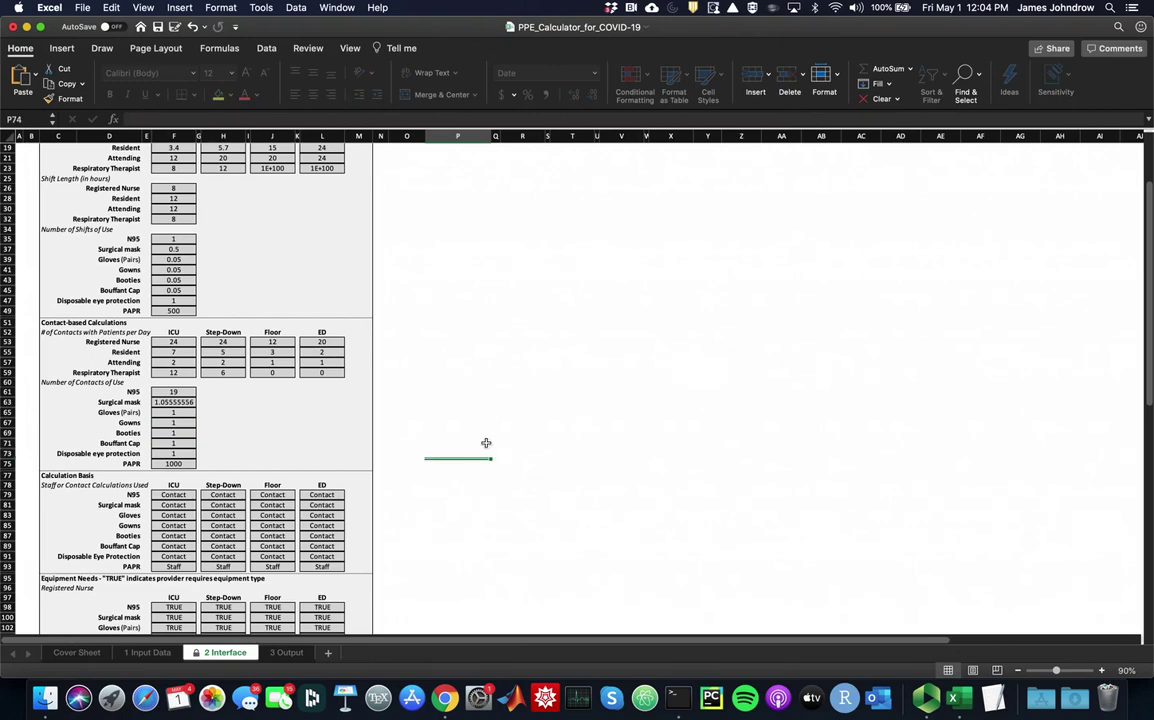
{"action": "key", "text": "Down"}
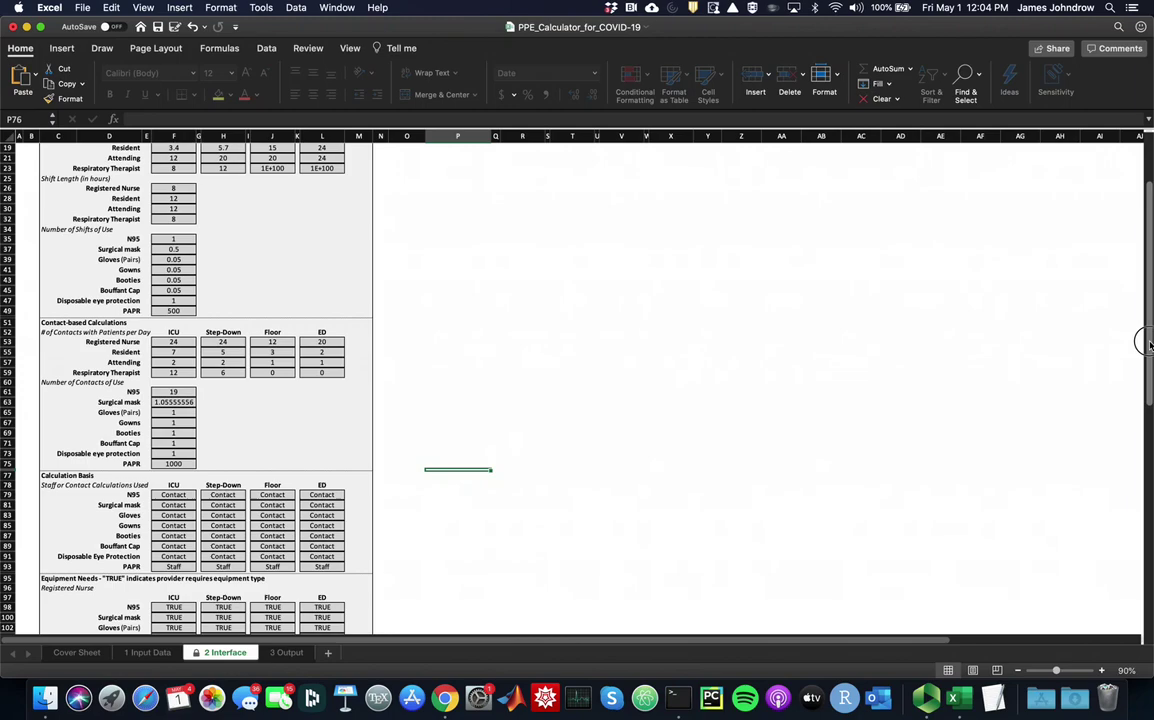
Examine the Standard scenario's Calculation Basis section, inspecting the ICU entry for N95 masks.
{"action": "left_click_drag", "start_coordinate": [1149, 345], "coordinate": [1149, 257]}
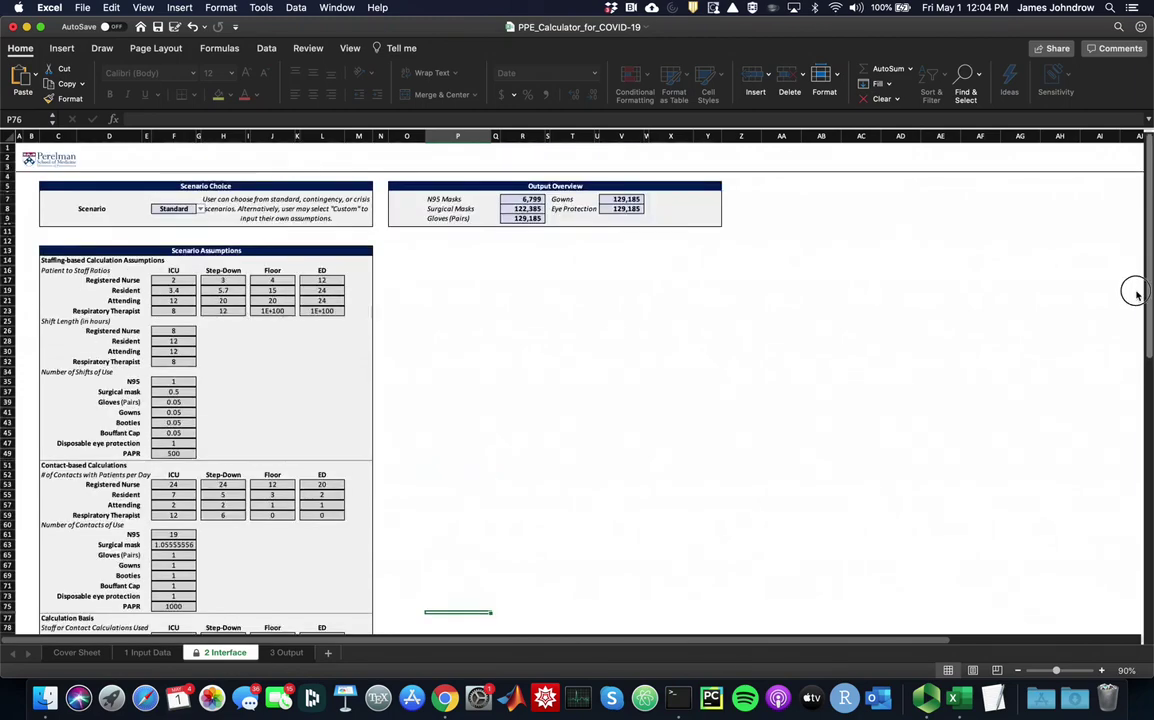
{"action": "scroll", "coordinate": [1128, 317], "scroll_direction": "down", "scroll_amount": 3}
{"action": "scroll", "coordinate": [1126, 317], "scroll_direction": "down", "scroll_amount": 8}
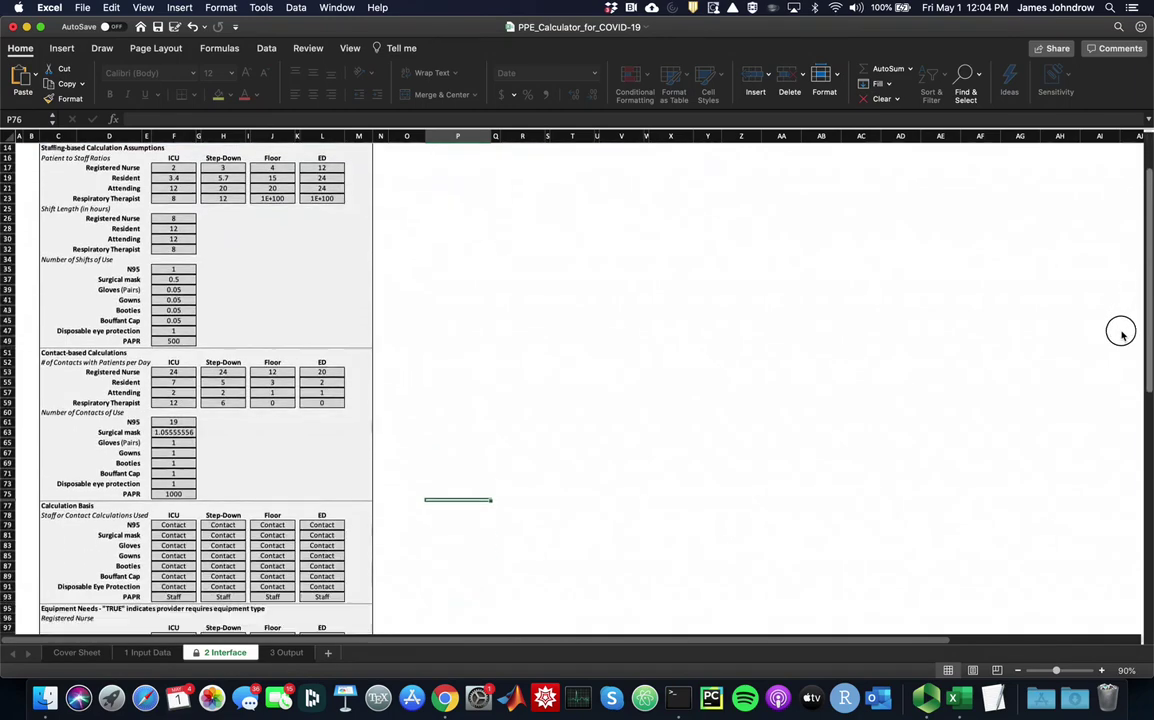
{"action": "scroll", "coordinate": [1100, 390], "scroll_direction": "down", "scroll_amount": 5}
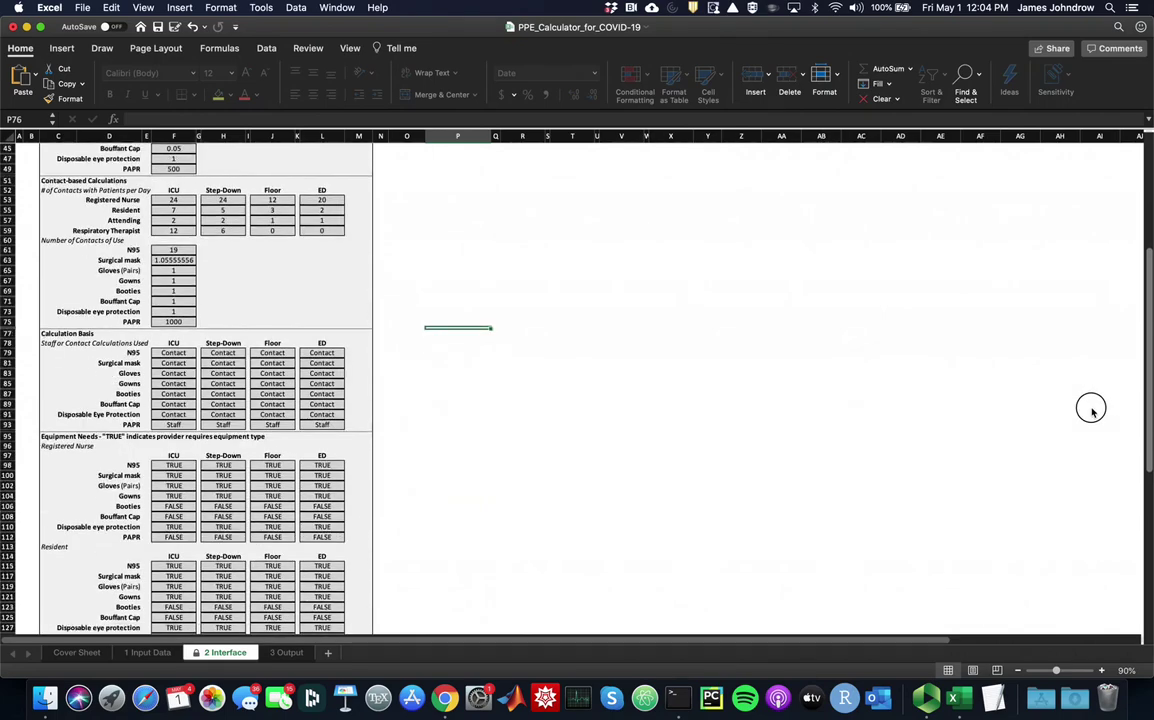
{"action": "scroll", "coordinate": [1085, 415], "scroll_direction": "down", "scroll_amount": 1}
{"action": "scroll", "coordinate": [1087, 412], "scroll_direction": "up", "scroll_amount": 1}
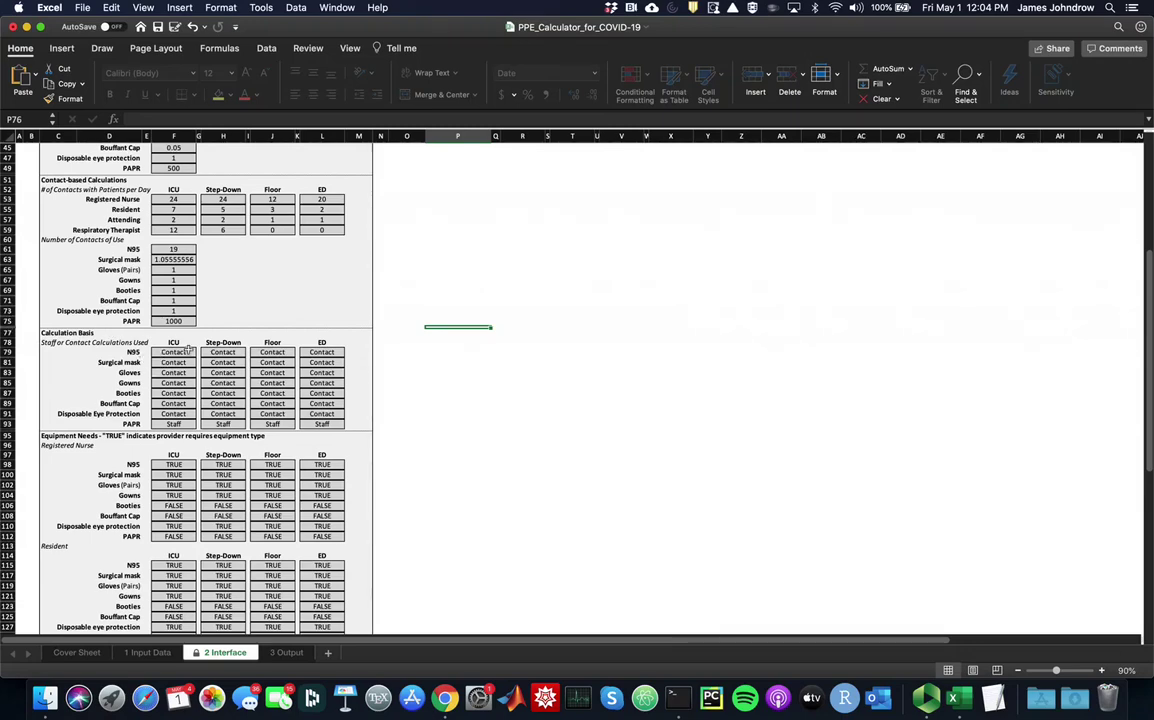
{"action": "left_click", "coordinate": [193, 352]}
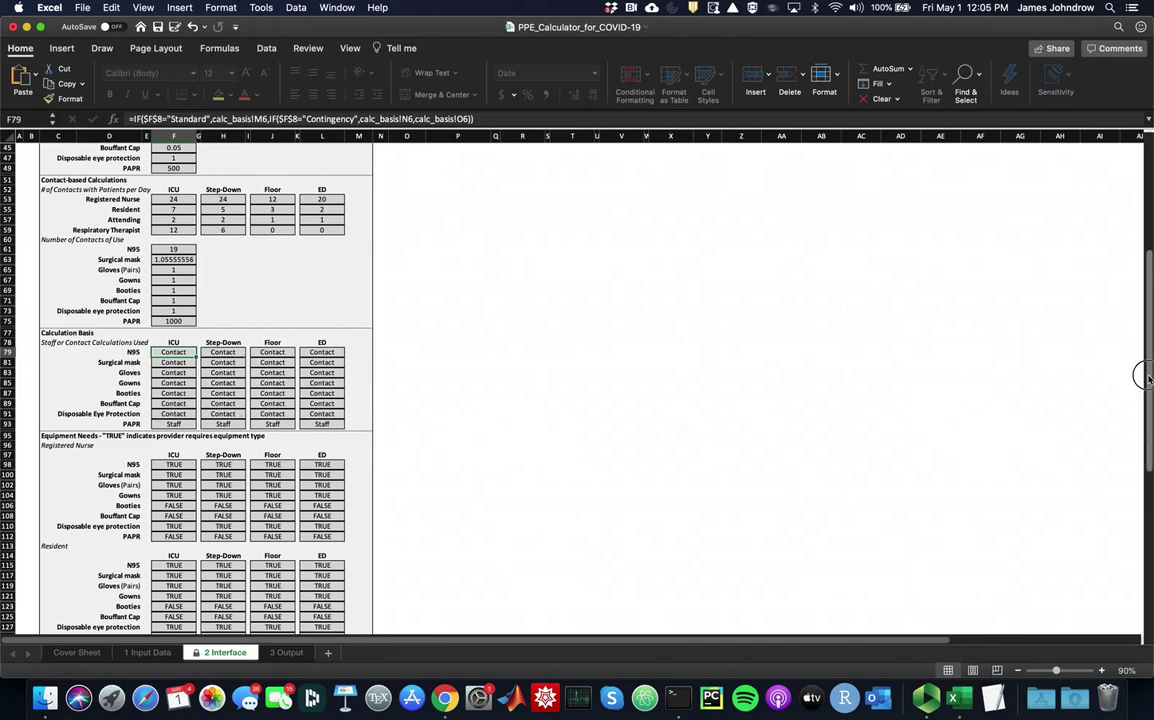
Switch the scenario choice to Contingency.
{"action": "scroll", "coordinate": [1140, 376], "scroll_direction": "up", "scroll_amount": 15}
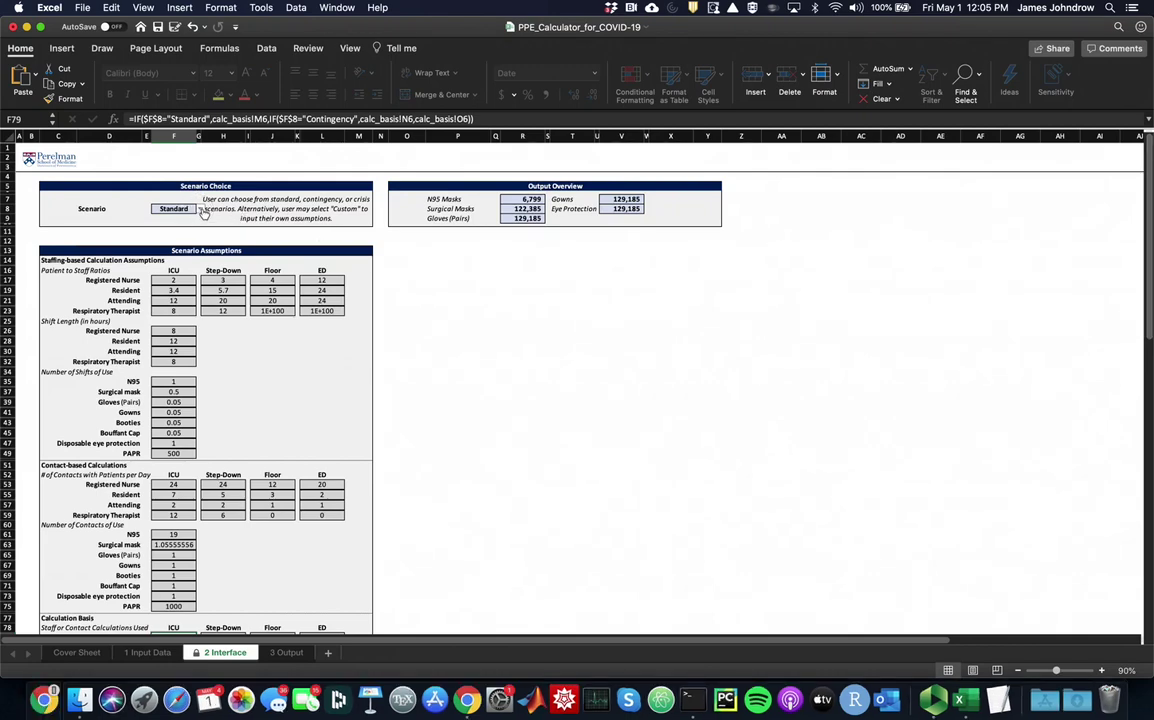
{"action": "left_click", "coordinate": [185, 208]}
{"action": "left_click", "coordinate": [202, 211]}
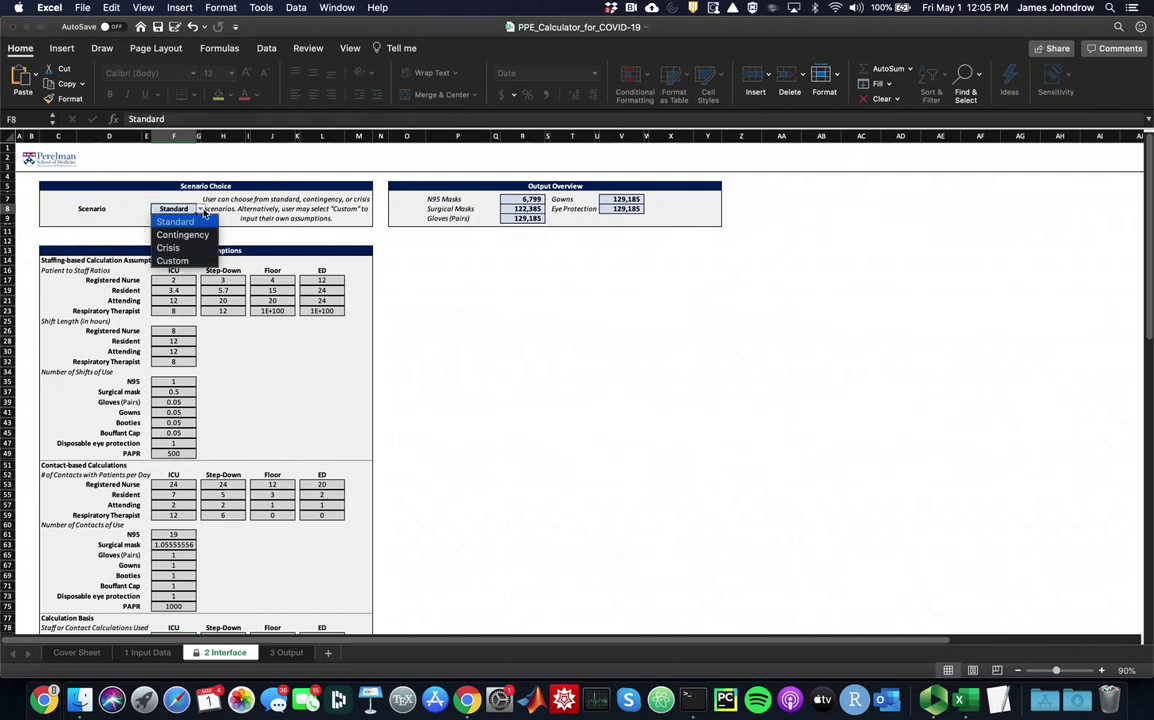
{"action": "left_click", "coordinate": [197, 236]}
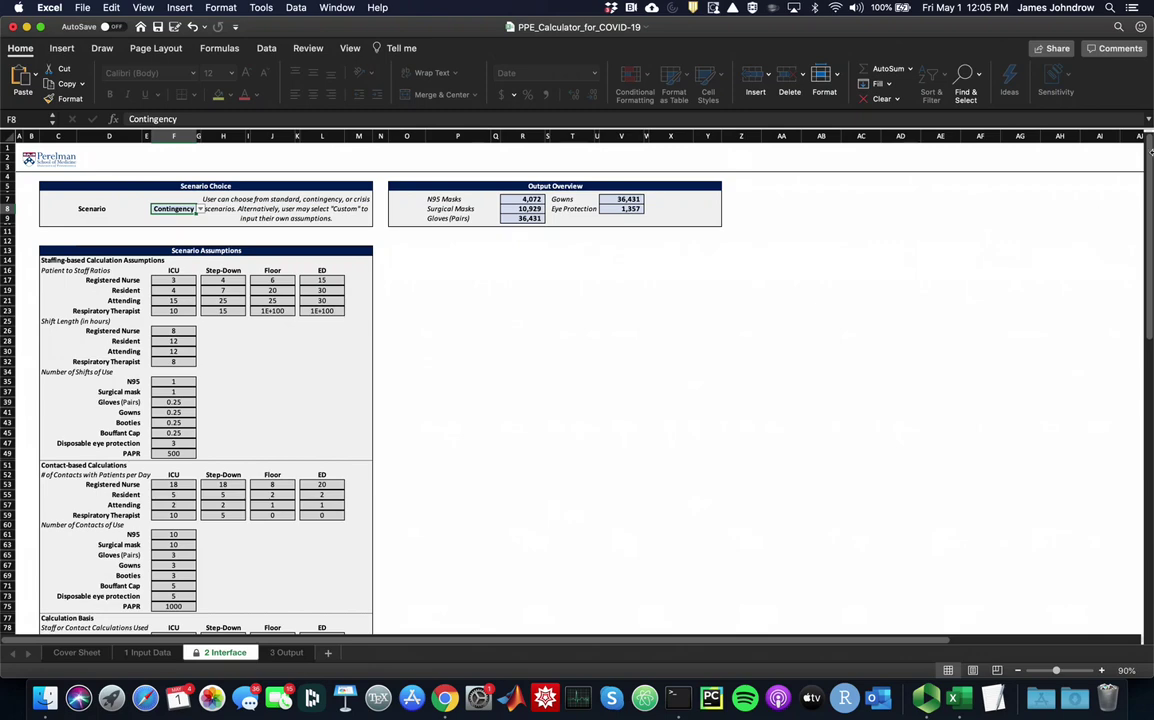
Examine the Contingency assumptions for booties reuse, the ICU registered nurse ratio and the ICU N95 calculation basis.
{"action": "left_click", "coordinate": [154, 426]}
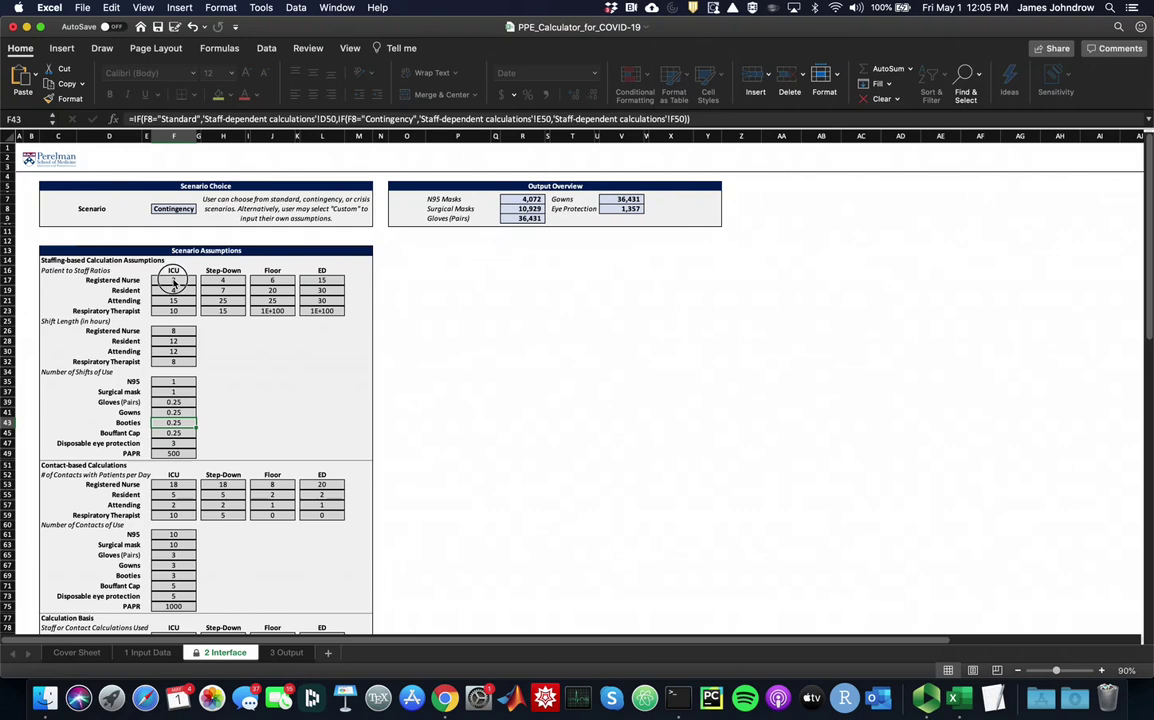
{"action": "left_click", "coordinate": [171, 281]}
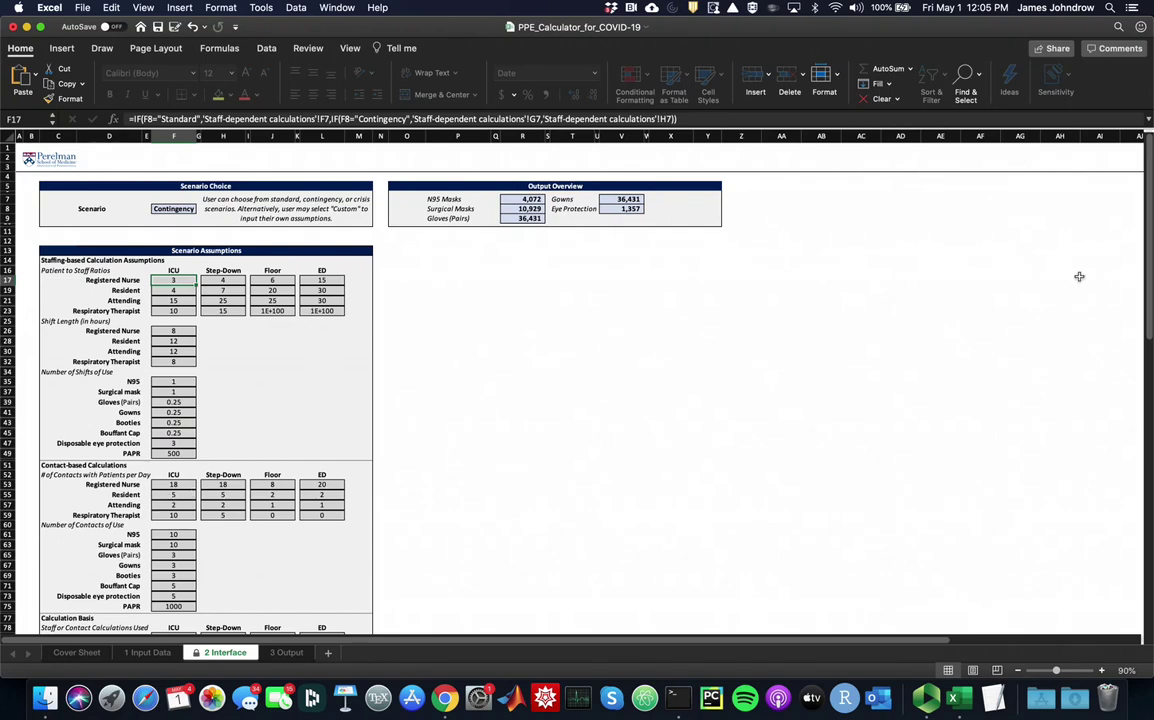
{"action": "scroll", "coordinate": [1143, 217], "scroll_direction": "down", "scroll_amount": 1}
{"action": "scroll", "coordinate": [1123, 262], "scroll_direction": "down", "scroll_amount": 10}
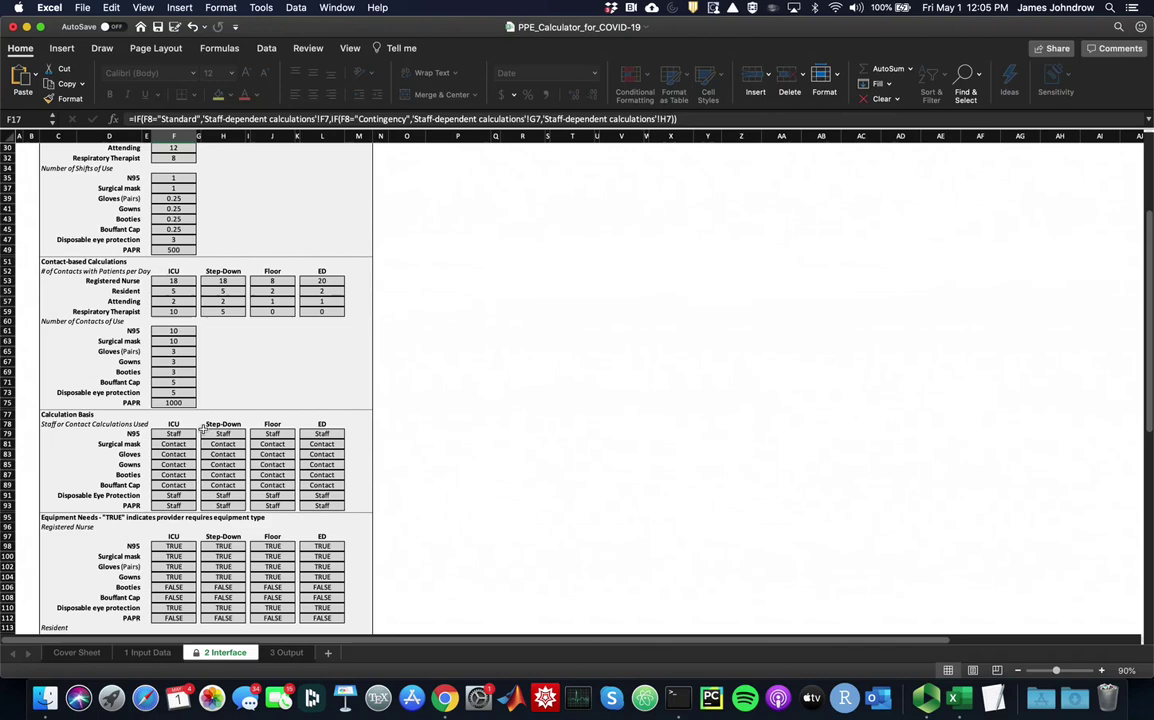
{"action": "left_click", "coordinate": [168, 433]}
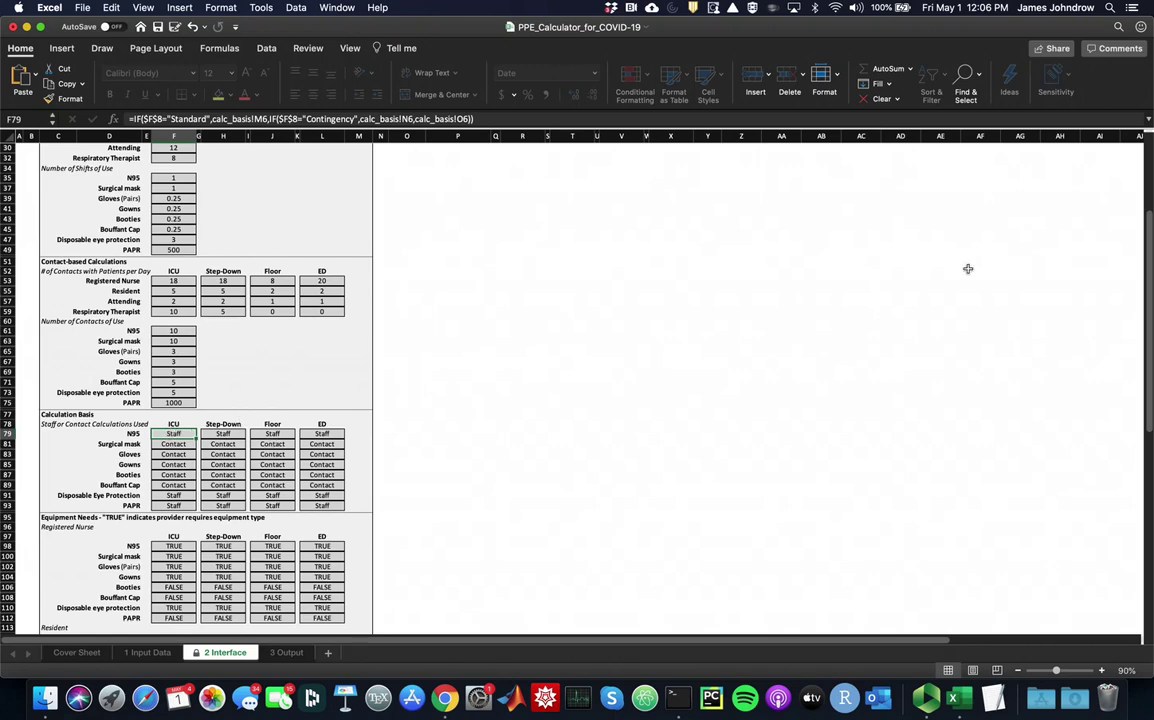
Change the scenario choice to Crisis.
{"action": "left_click_drag", "start_coordinate": [1141, 251], "coordinate": [1141, 143]}
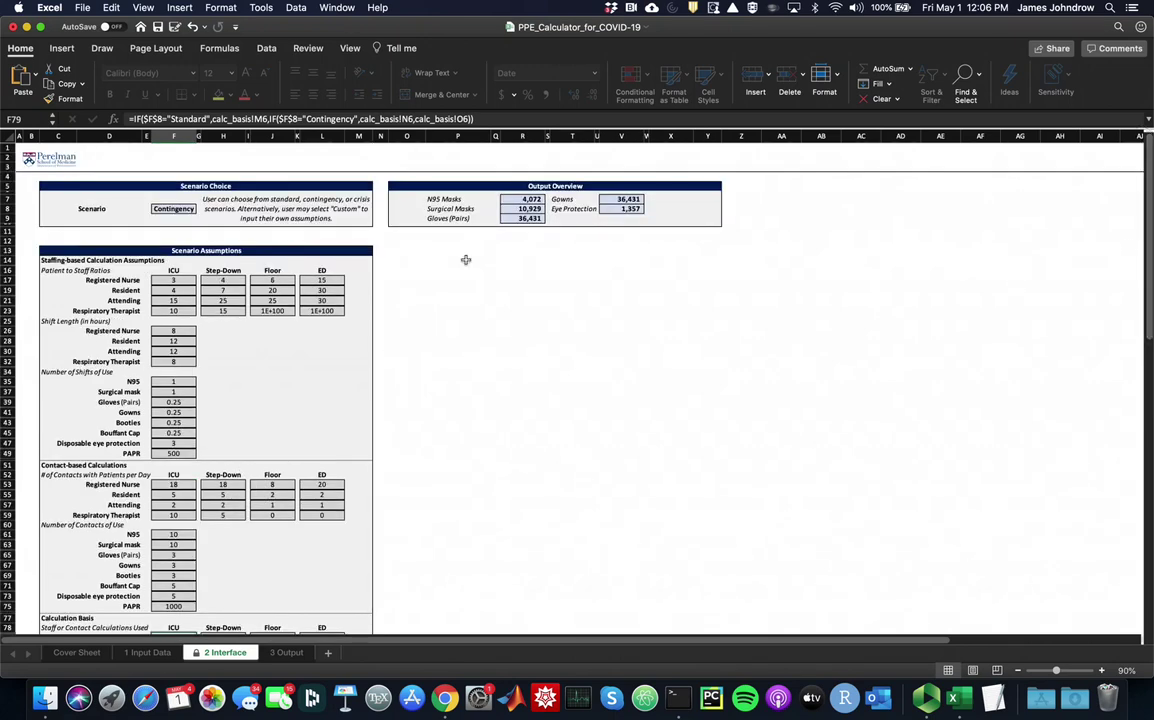
{"action": "left_click", "coordinate": [185, 209]}
{"action": "left_click", "coordinate": [200, 210]}
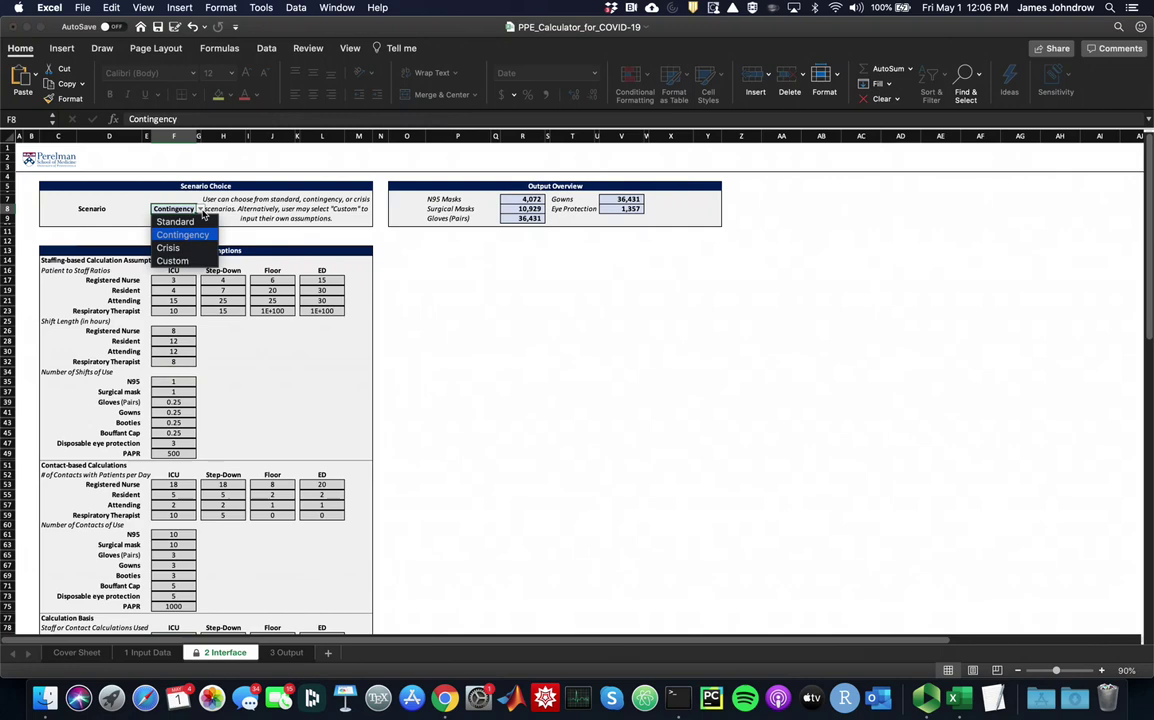
{"action": "left_click", "coordinate": [178, 236]}
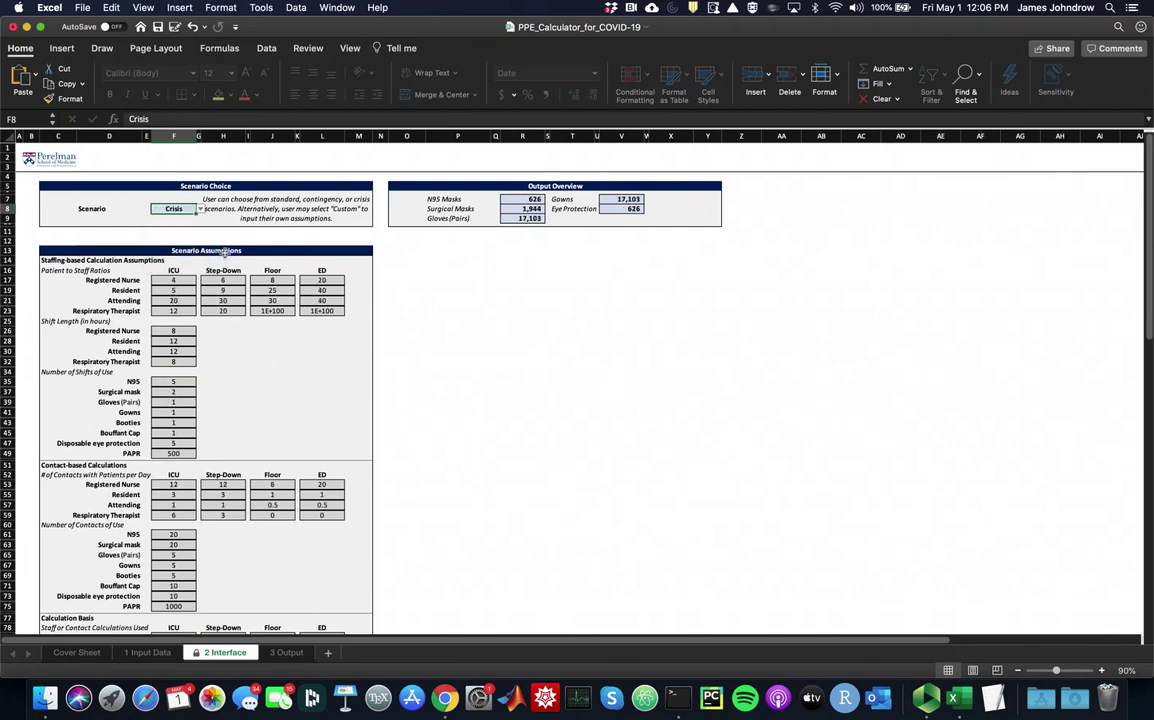
Return the scenario choice to Custom so that its own assumptions can be filled in.
{"action": "left_click", "coordinate": [200, 210]}
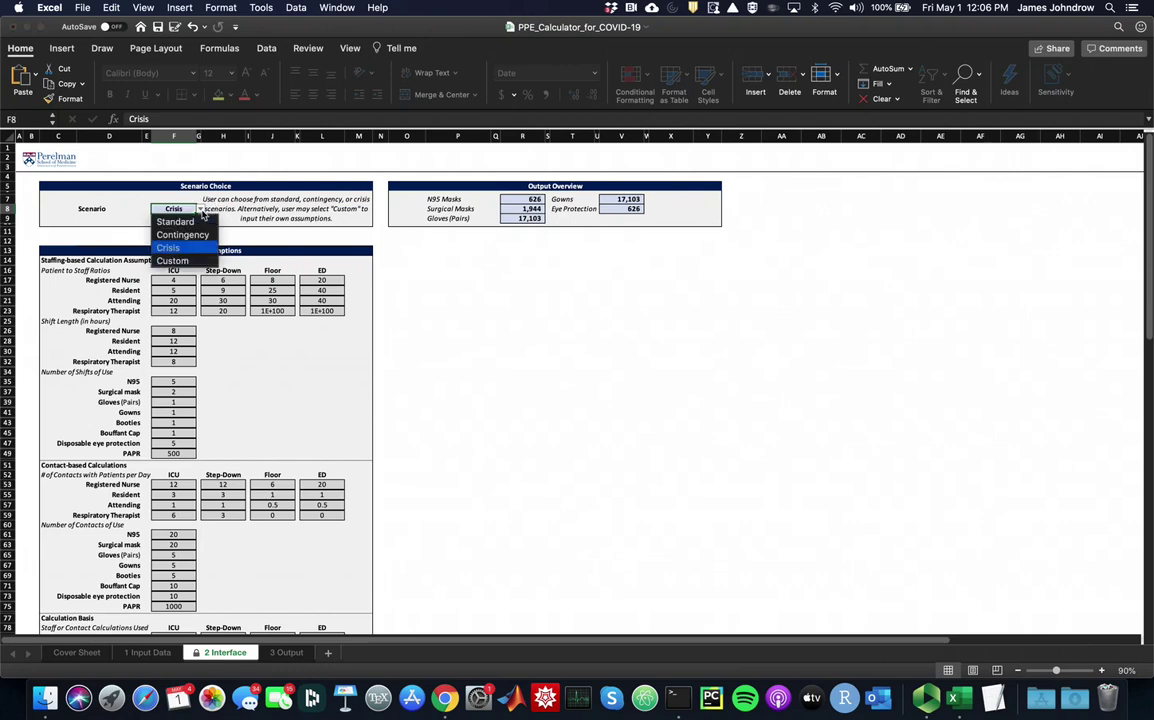
{"action": "left_click", "coordinate": [178, 244]}
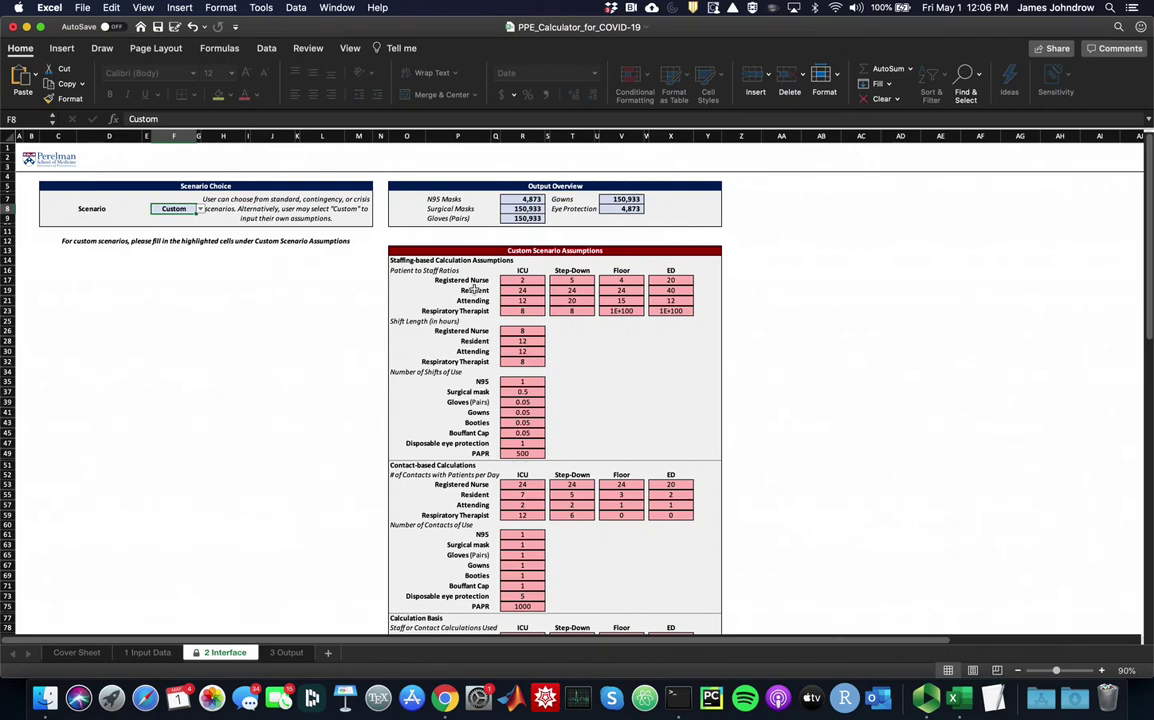
Choose the Custom scenario and set its ICU registered nurse patient-to-staff ratio to 1.5.
{"action": "left_click", "coordinate": [201, 210]}
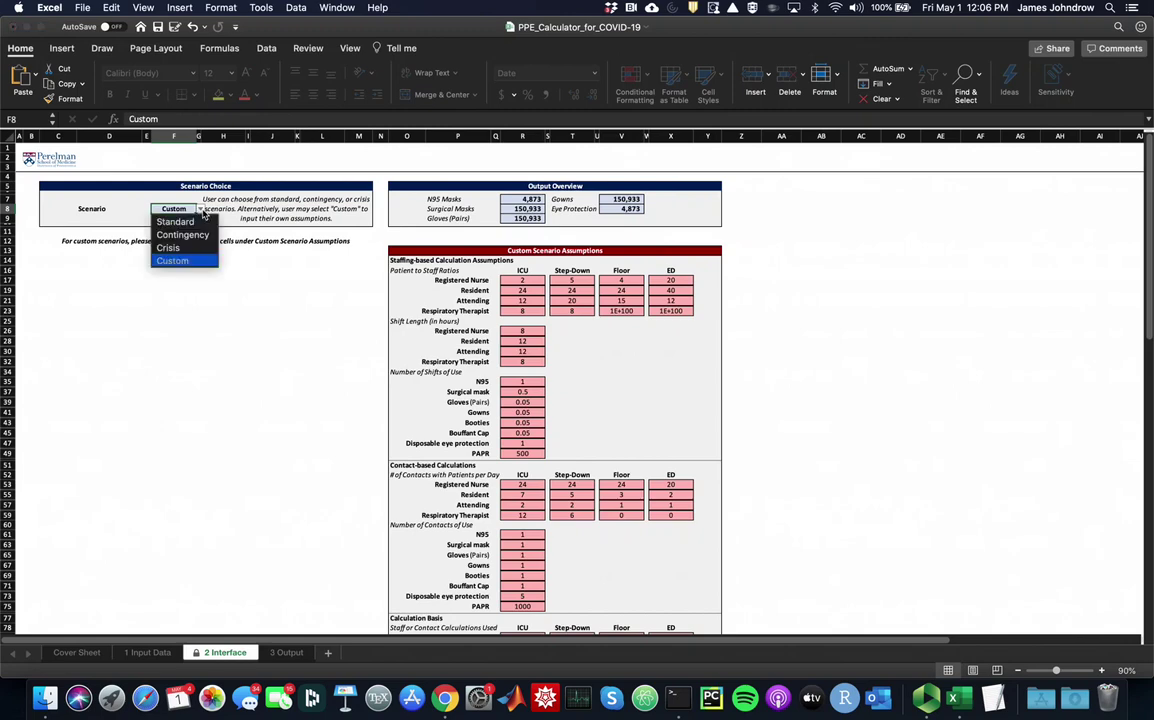
{"action": "left_click", "coordinate": [193, 260]}
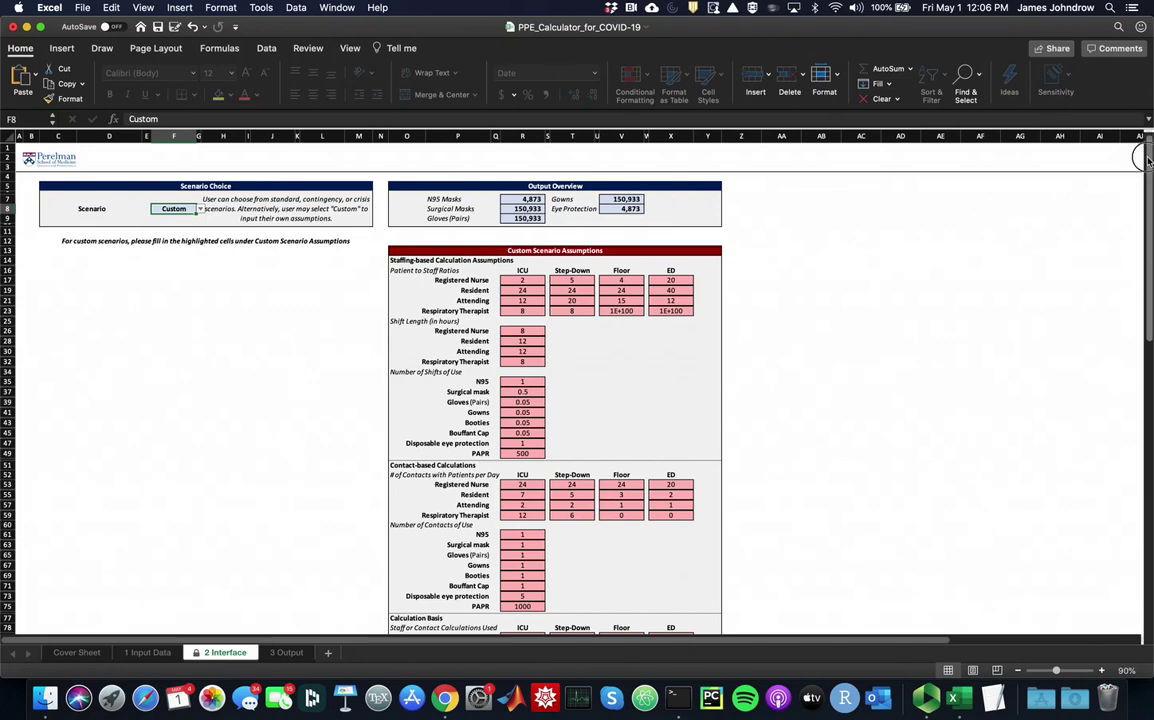
{"action": "left_click", "coordinate": [514, 284]}
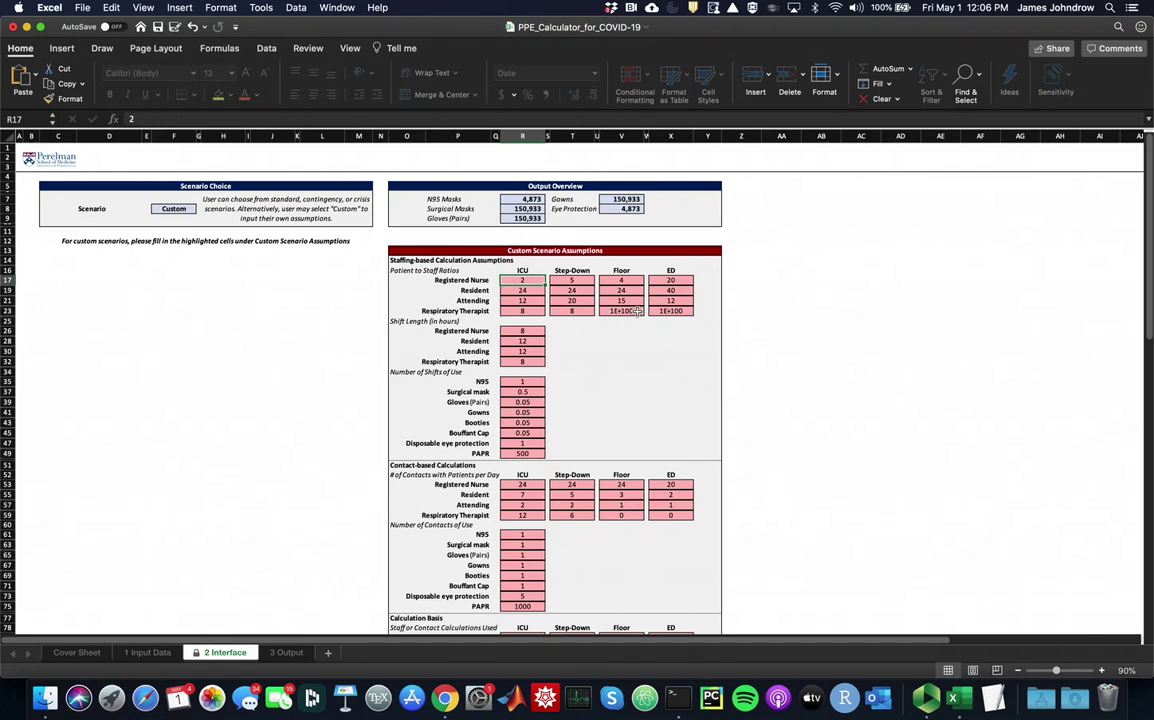
{"action": "type", "text": "1."}
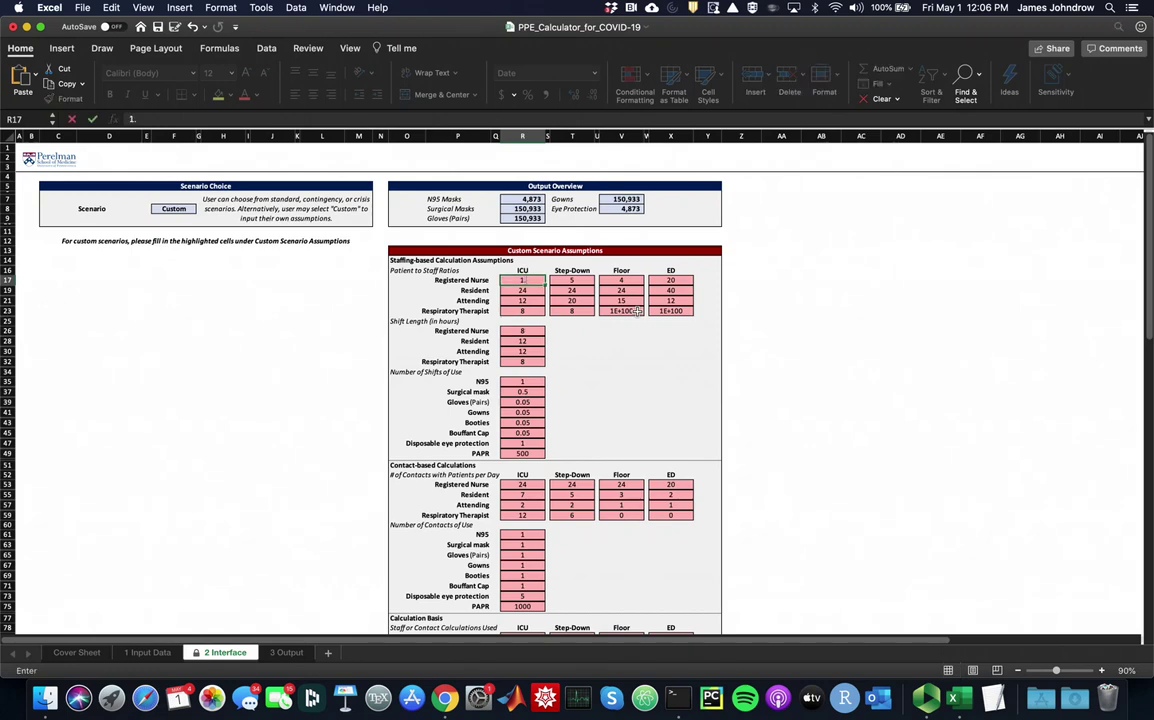
{"action": "type", "text": "5"}
{"action": "key", "text": "Return"}
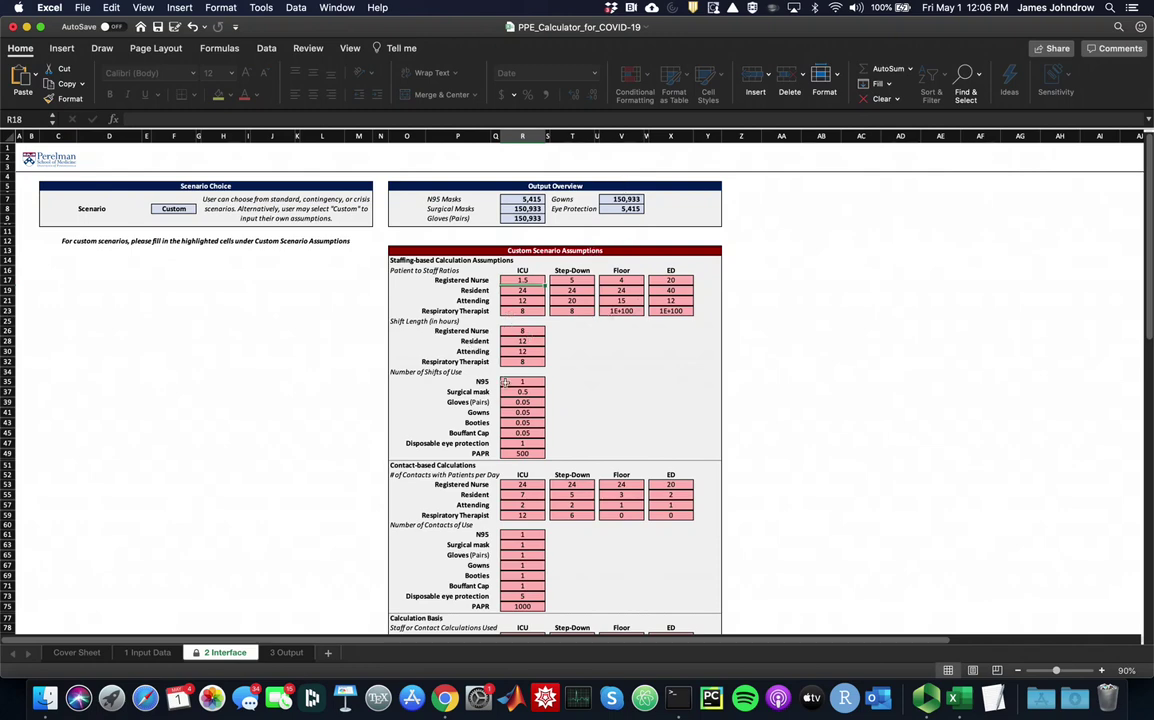
Set the shift lengths of the registered nurse and the respiratory therapist to 12 hours in the custom assumptions.
{"action": "left_click", "coordinate": [527, 331]}
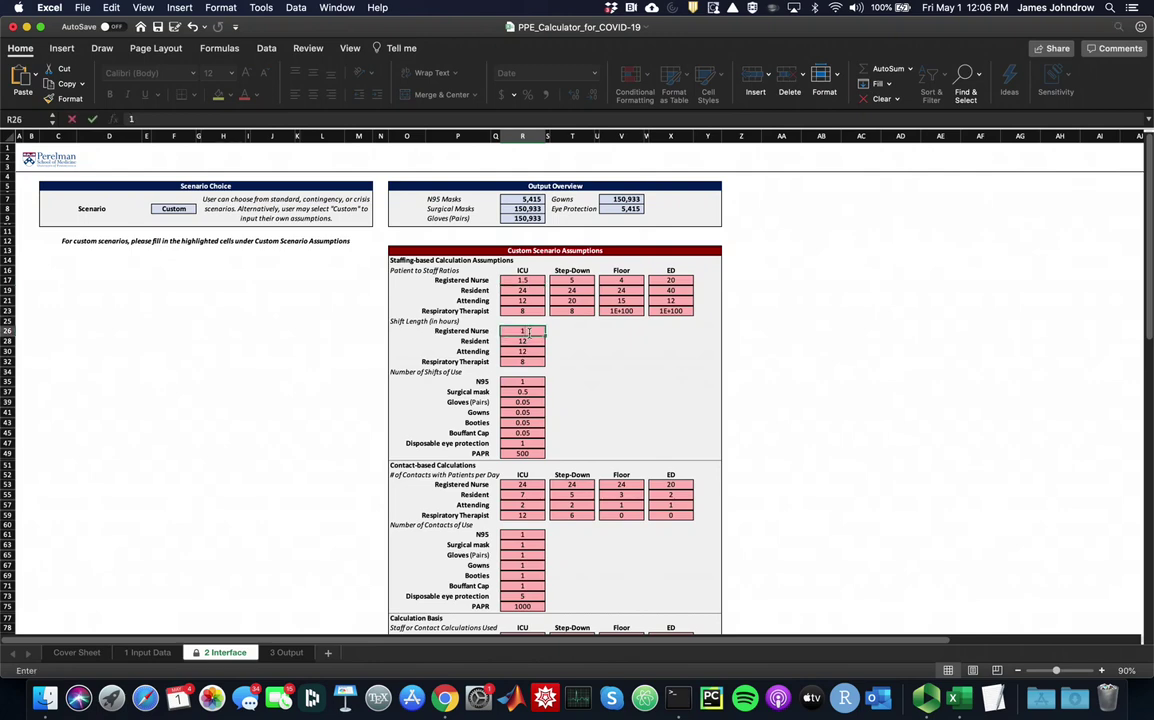
{"action": "type", "text": "12"}
{"action": "key", "text": "Return"}
{"action": "key", "text": "Return"}
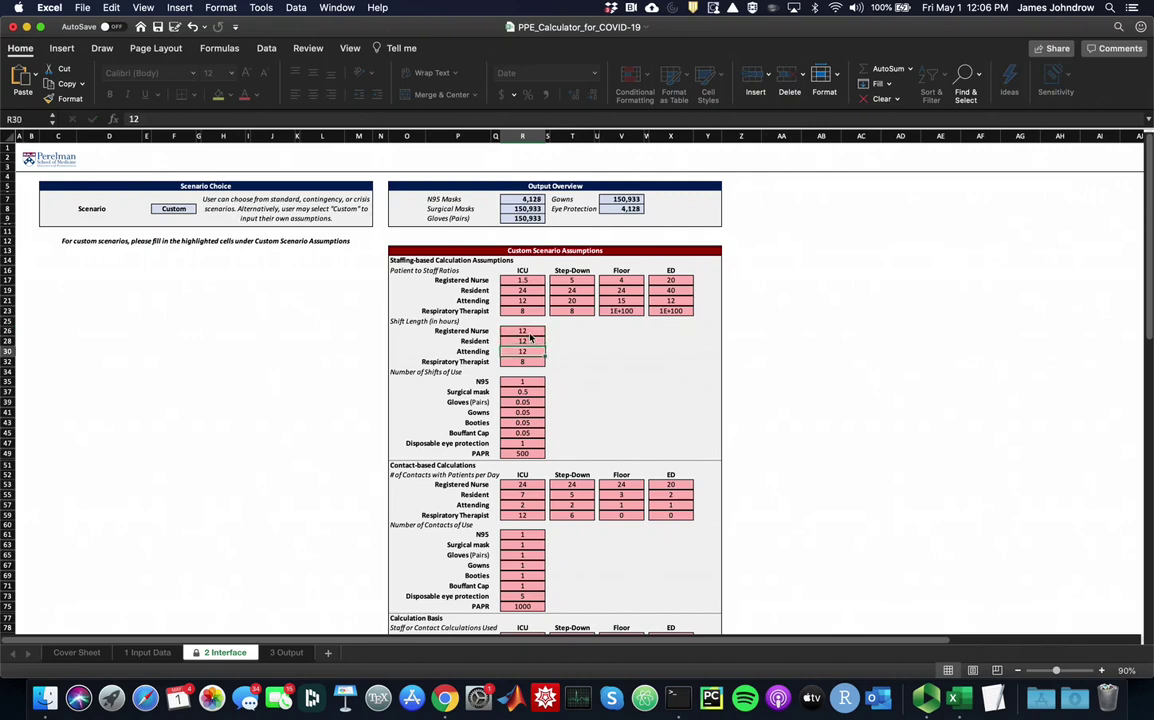
{"action": "type", "text": "1"}
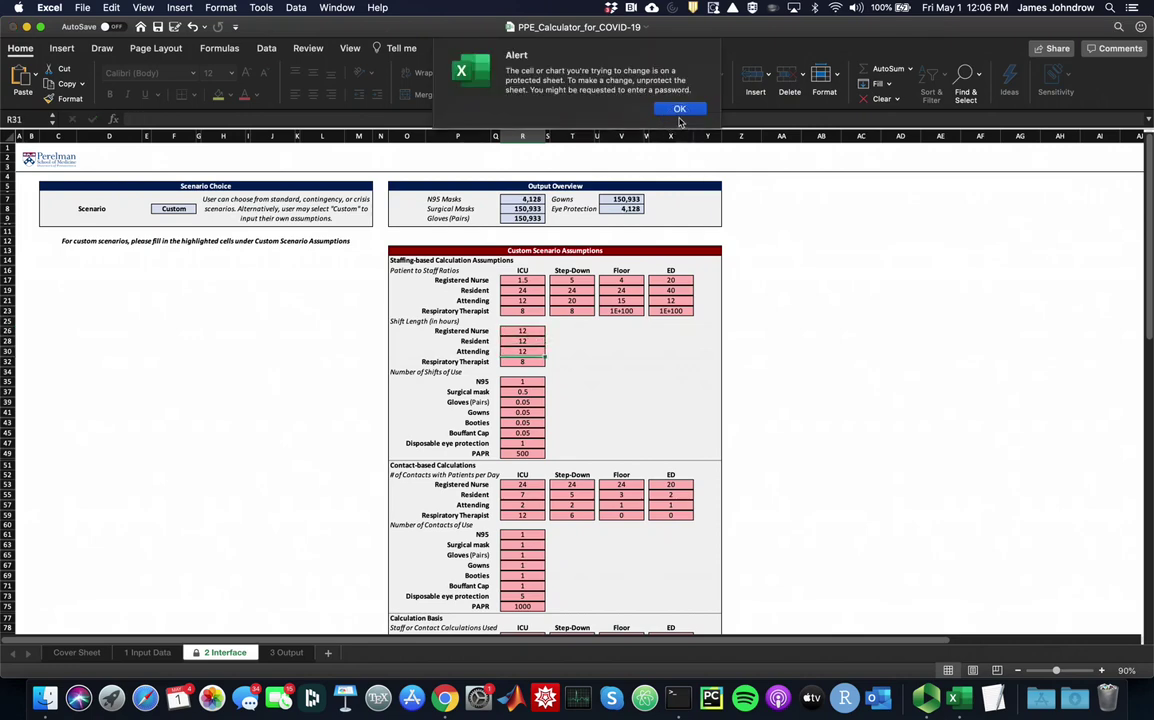
{"action": "left_click", "coordinate": [679, 108]}
{"action": "left_click", "coordinate": [530, 366]}
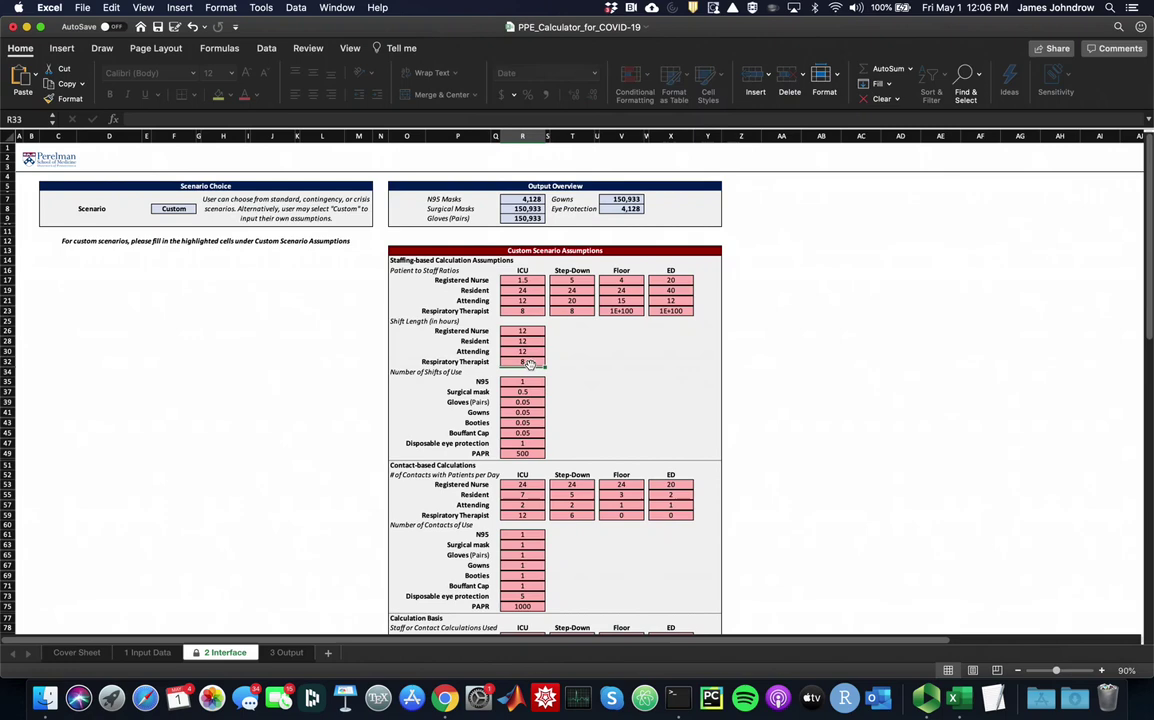
{"action": "left_click", "coordinate": [531, 362]}
{"action": "type", "text": "12"}
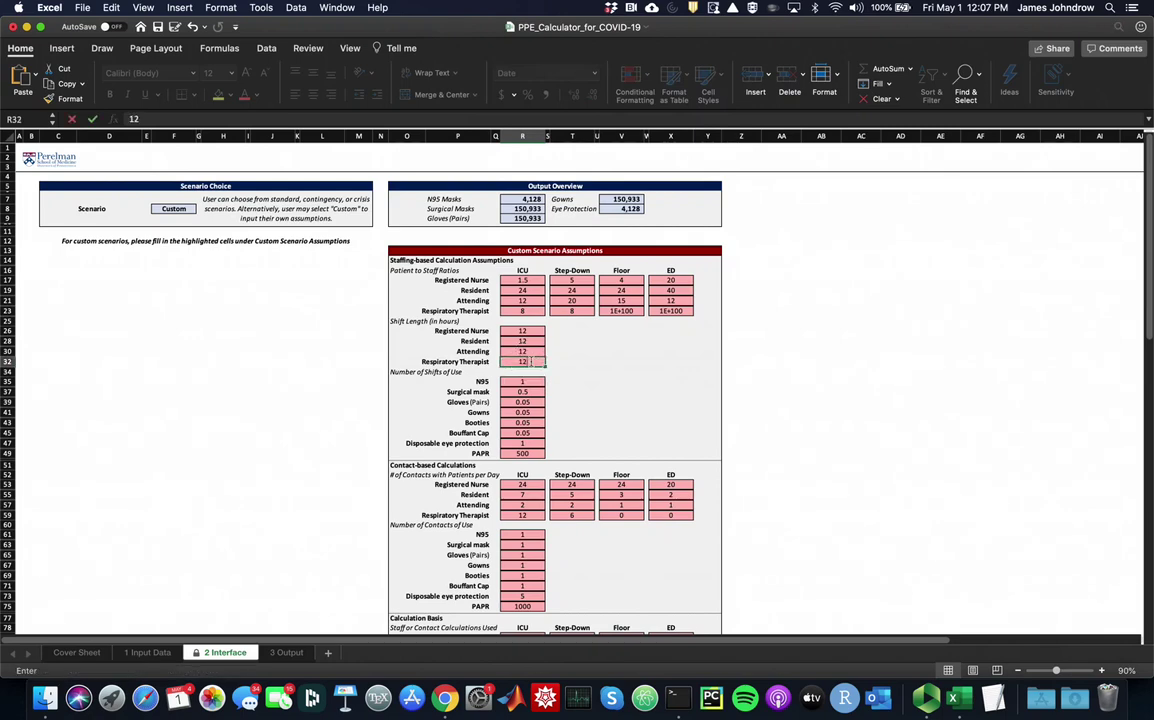
{"action": "key", "text": "Return"}
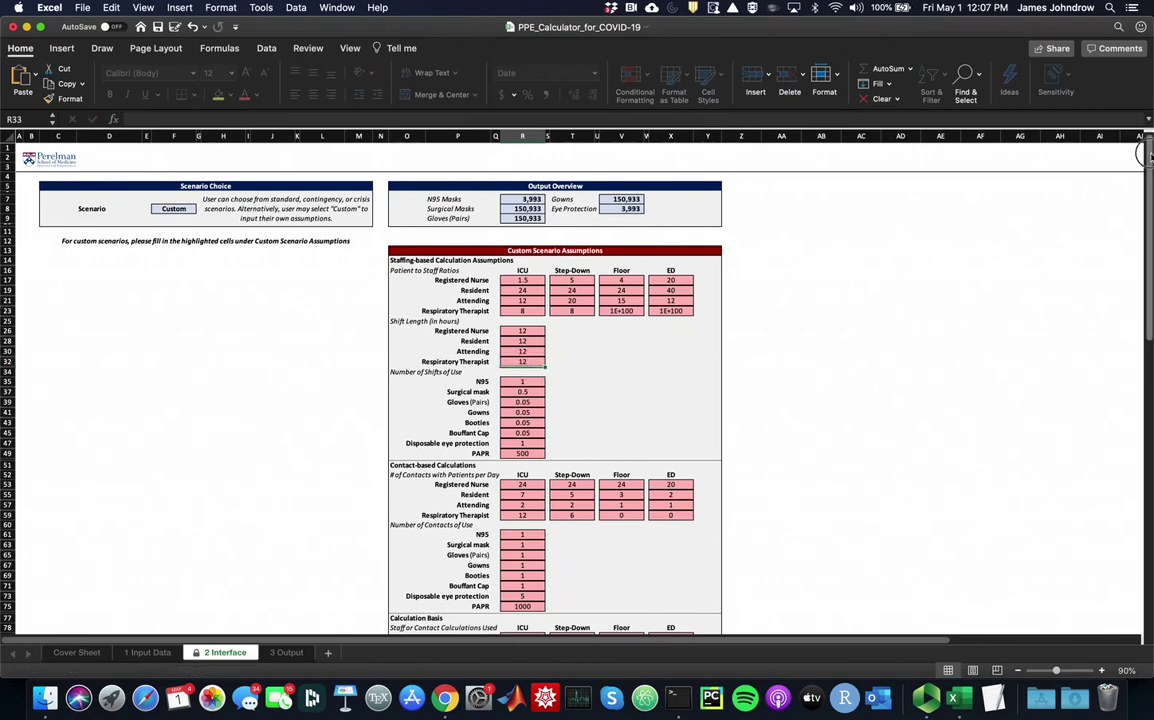
Set the N95 number of contacts of use to 20 in the contact-based calculations.
{"action": "left_click_drag", "start_coordinate": [1149, 156], "coordinate": [1141, 170]}
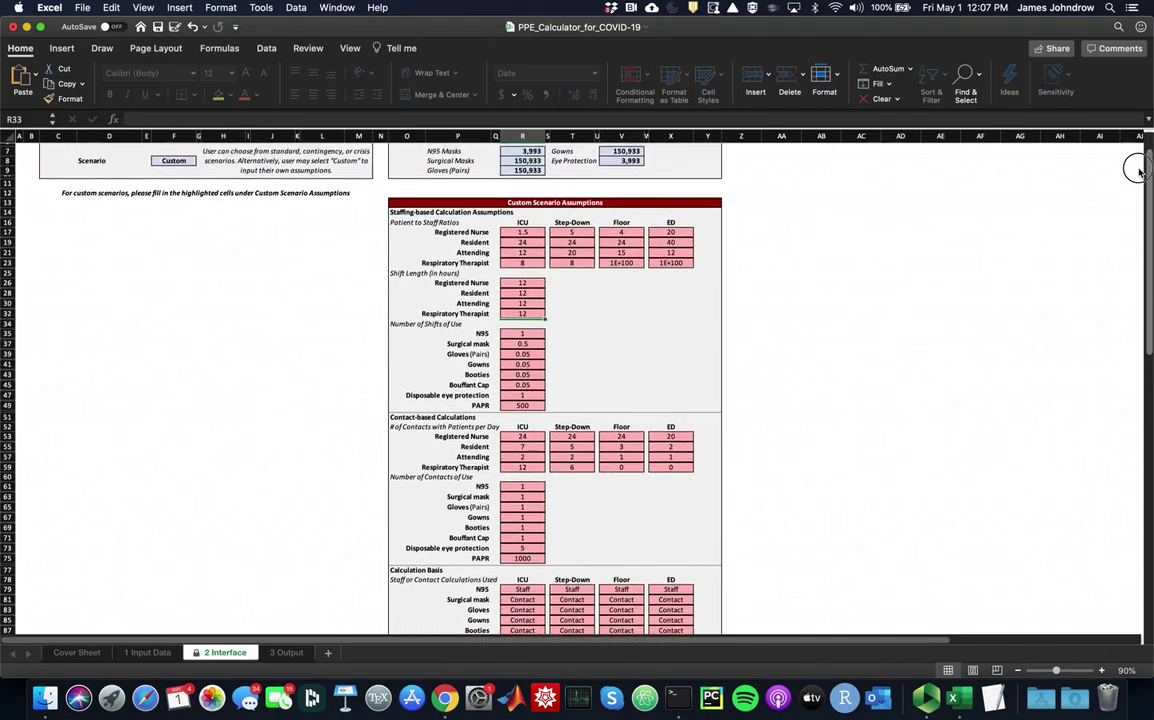
{"action": "left_click_drag", "start_coordinate": [1139, 170], "coordinate": [1110, 247]}
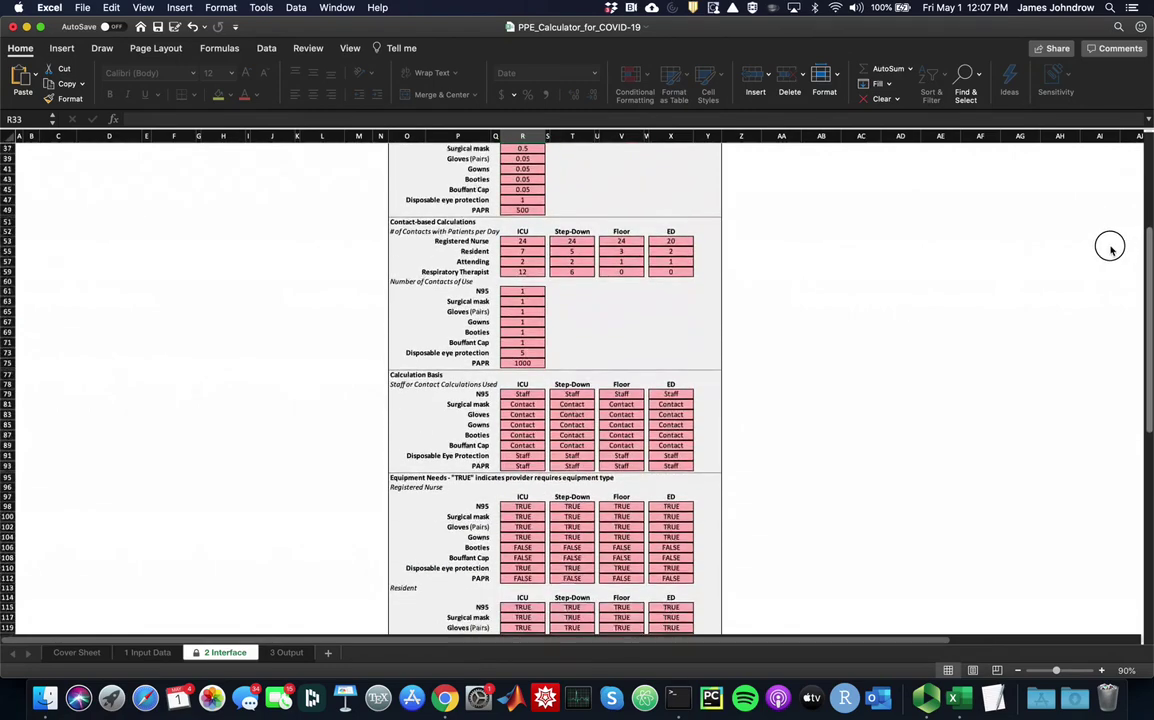
{"action": "left_click", "coordinate": [533, 291]}
{"action": "type", "text": "20"}
{"action": "double_click", "coordinate": [592, 312]}
{"action": "key", "text": "Escape"}
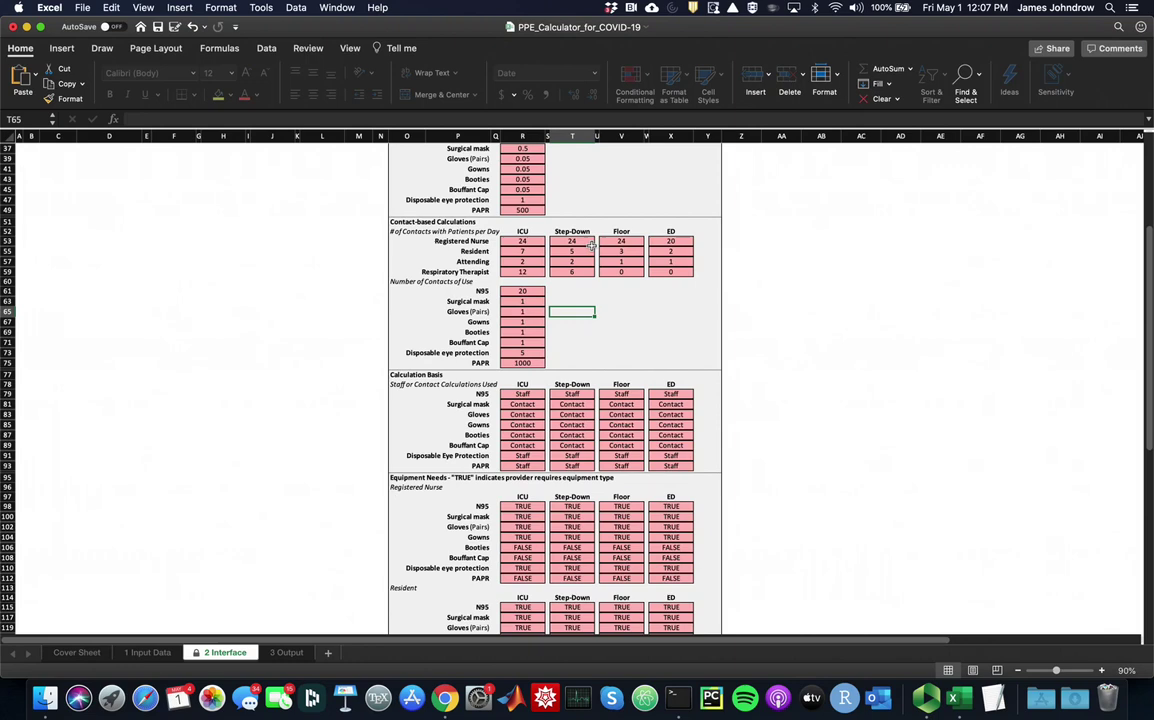
Set the registered nurse's number of patient contacts per day on the Floor to 12.
{"action": "left_click", "coordinate": [630, 242]}
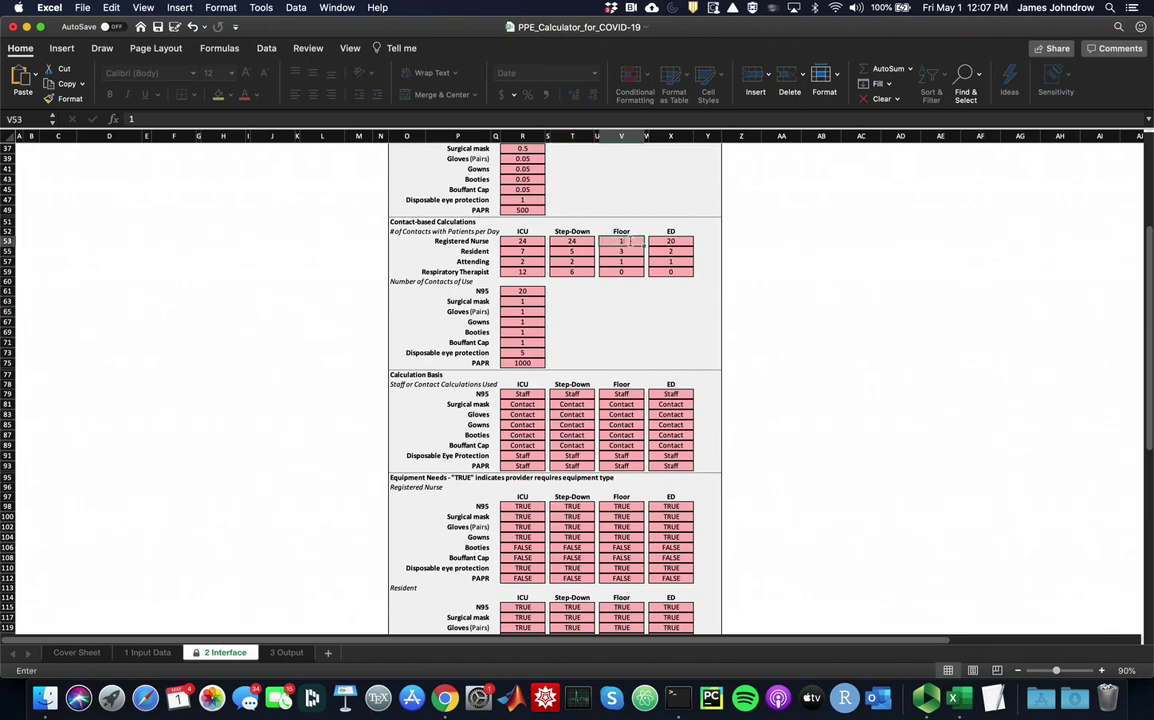
{"action": "type", "text": "12"}
{"action": "key", "text": "Return"}
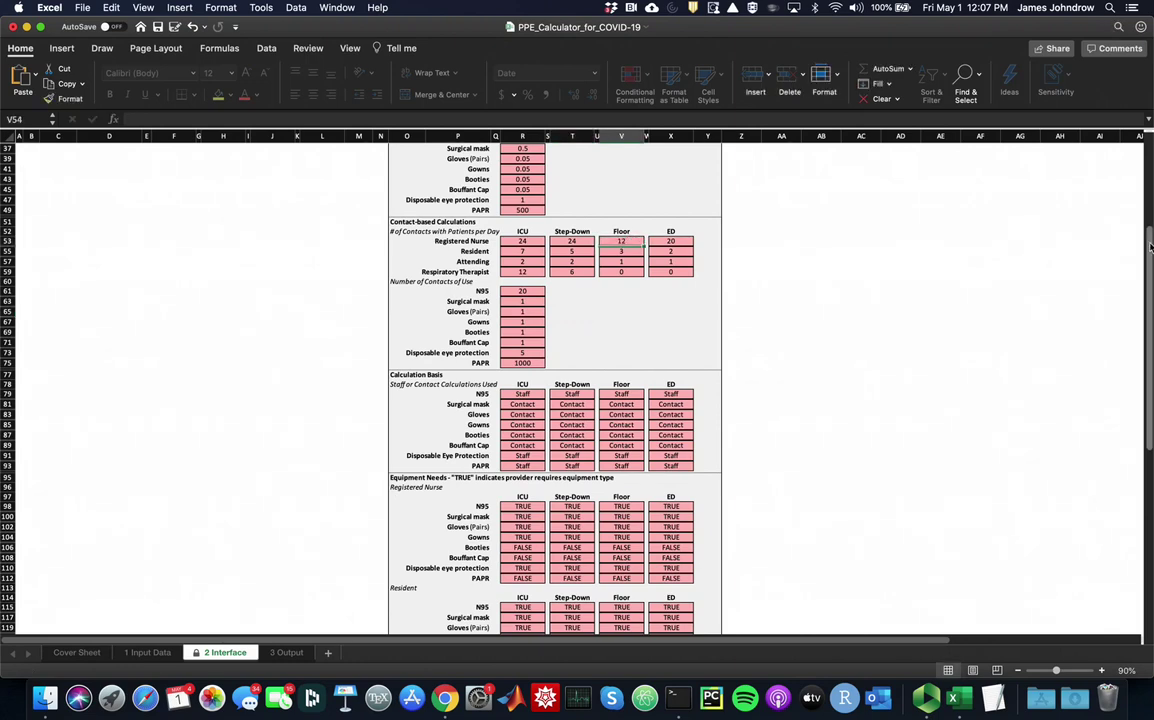
Switch the surgical mask calculation basis to Staff for both the ICU and Step-Down units.
{"action": "scroll", "coordinate": [1144, 262], "scroll_direction": "down", "scroll_amount": 1}
{"action": "scroll", "coordinate": [1144, 262], "scroll_direction": "down", "scroll_amount": 5}
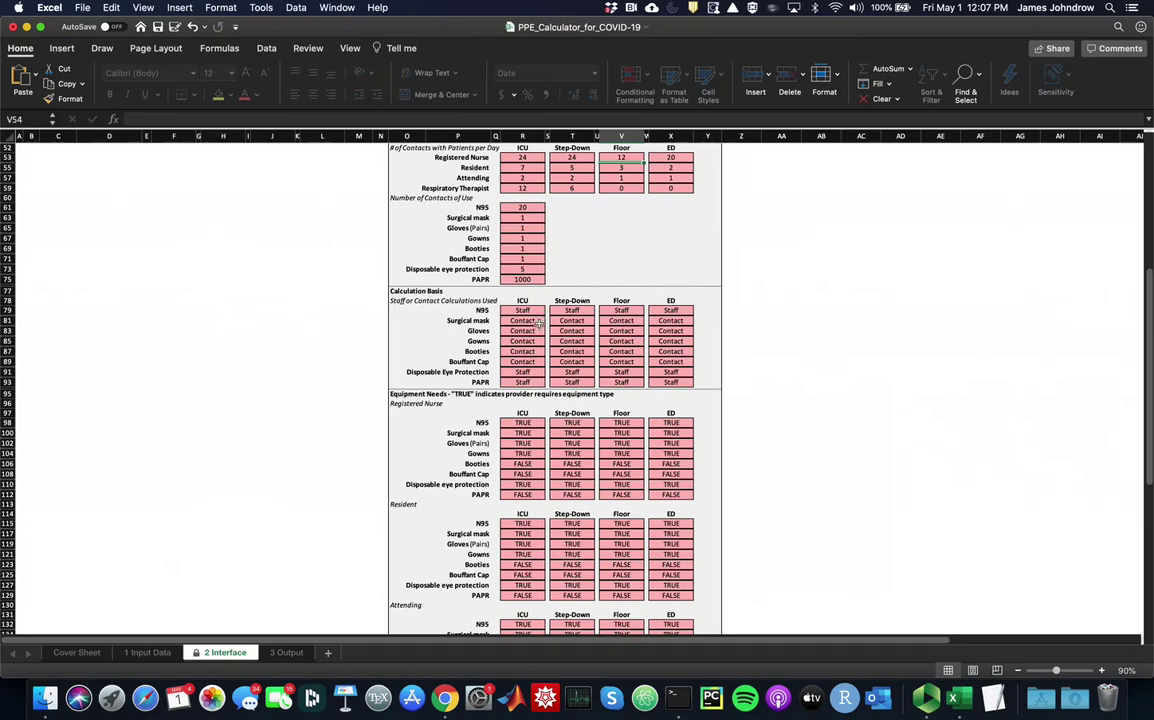
{"action": "left_click", "coordinate": [538, 322]}
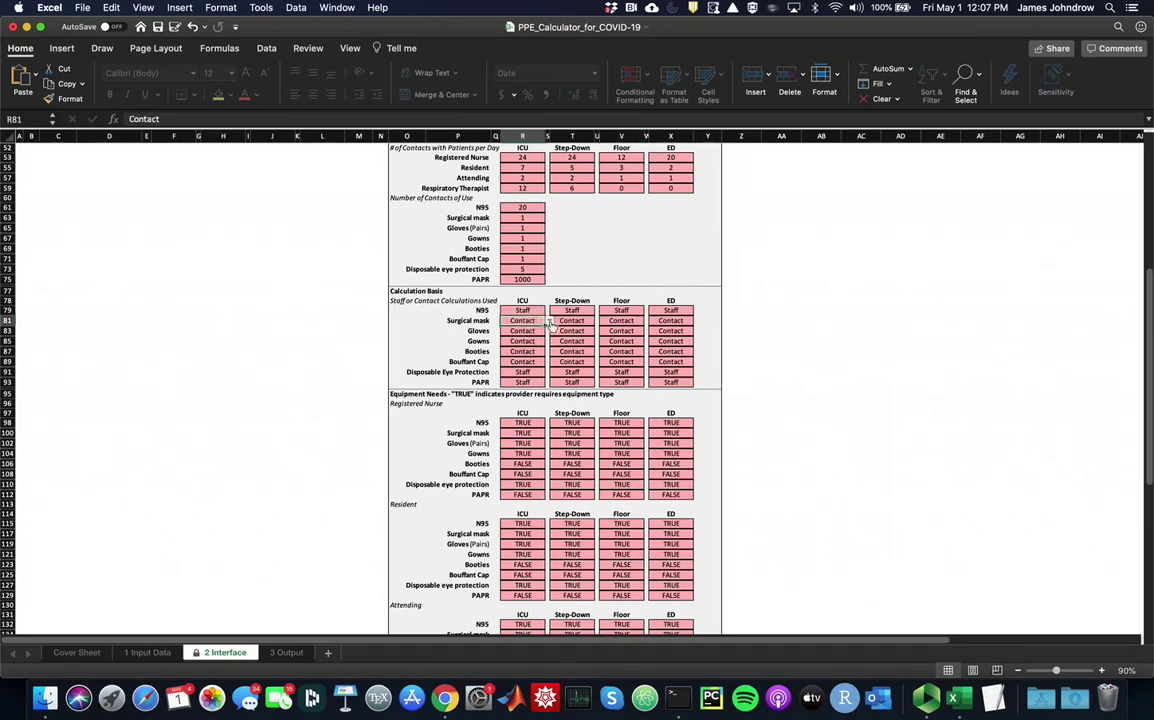
{"action": "left_click", "coordinate": [549, 323]}
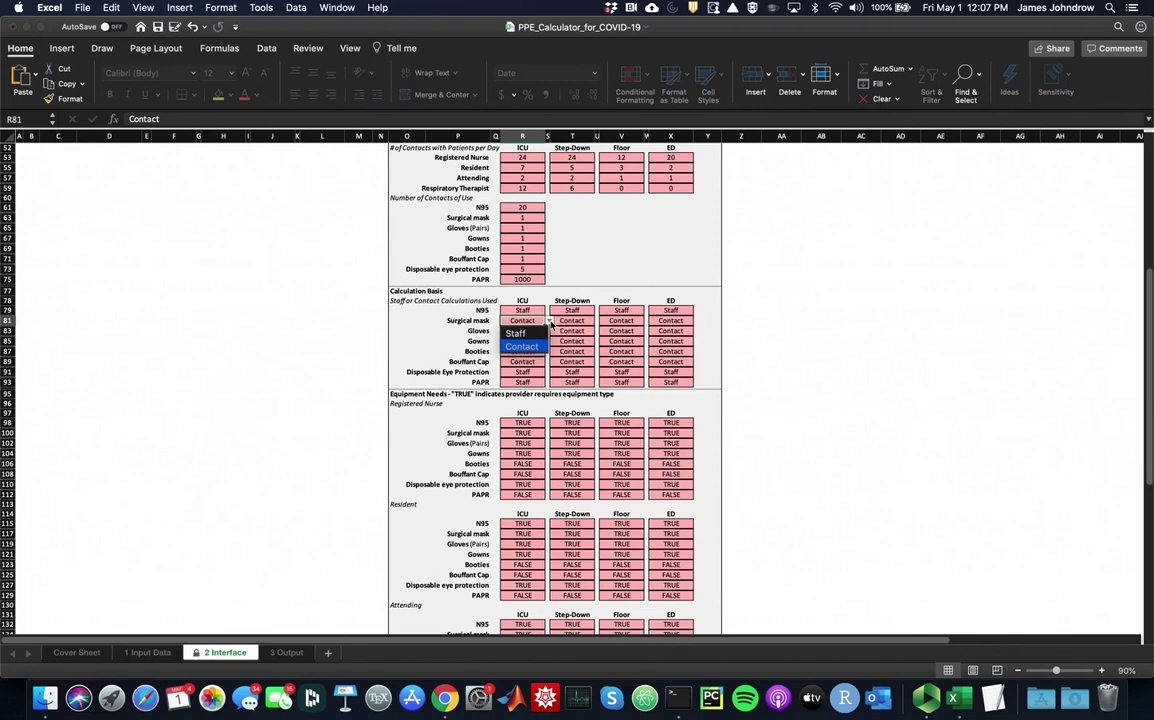
{"action": "left_click", "coordinate": [538, 333]}
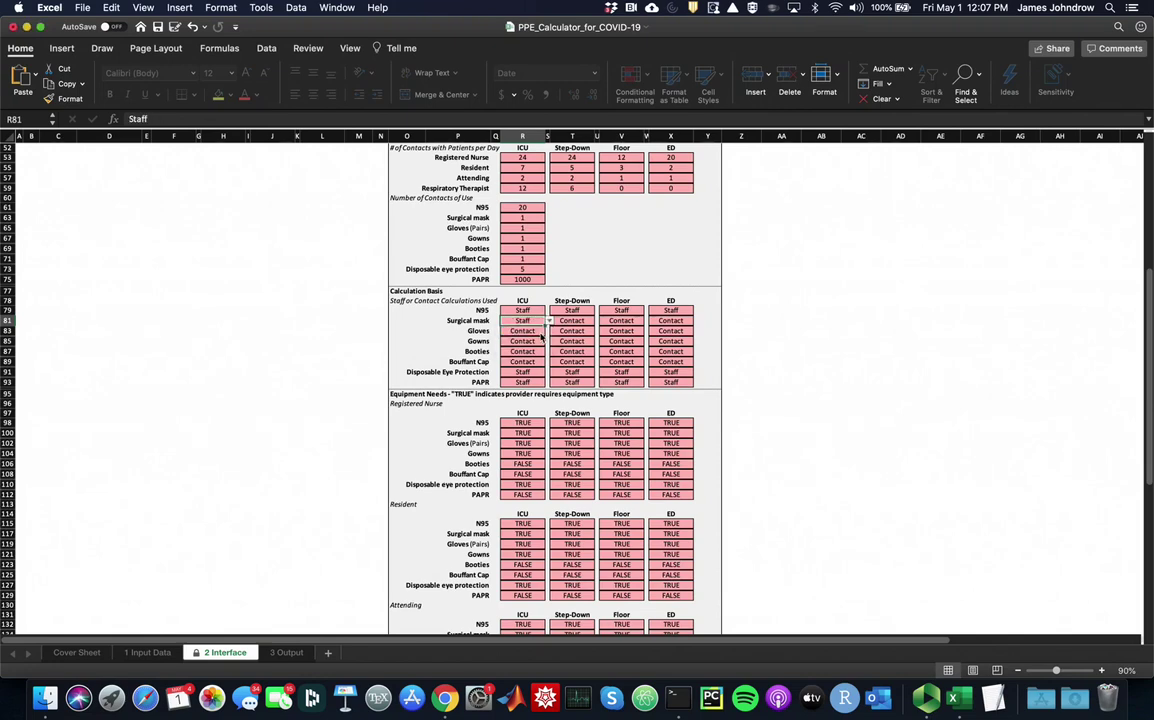
{"action": "left_click", "coordinate": [583, 321]}
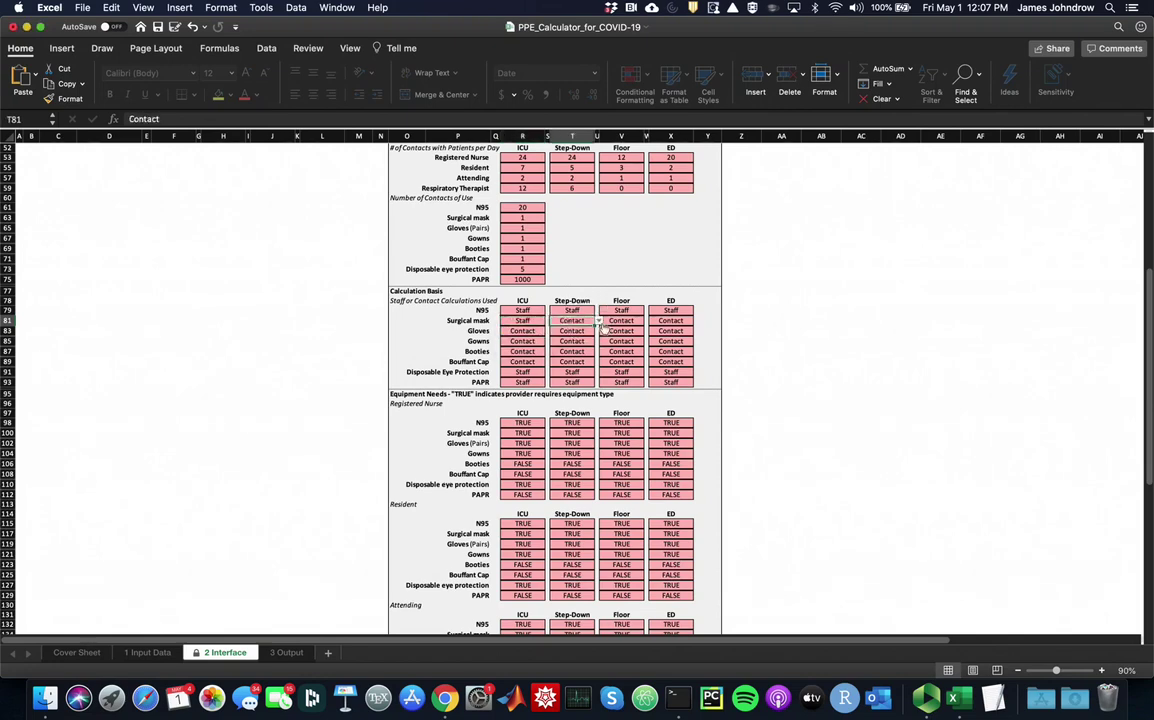
{"action": "left_click", "coordinate": [598, 321]}
{"action": "left_click", "coordinate": [590, 333]}
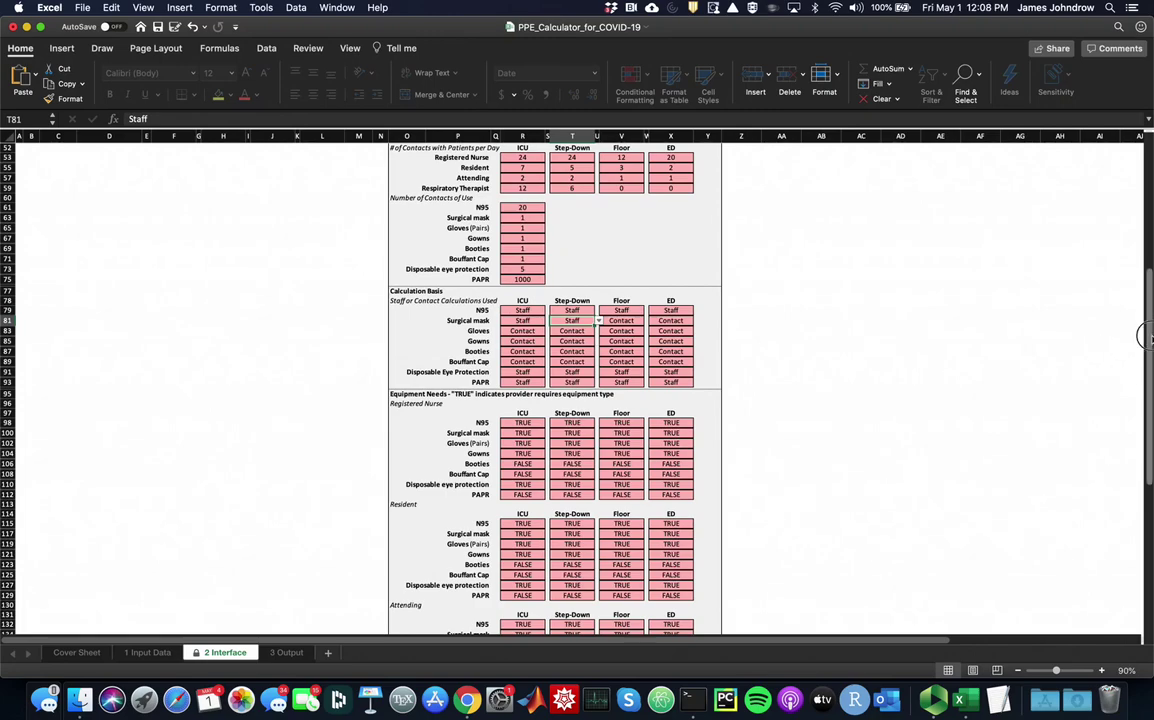
Review the output overview, then examine the charts and the daily and cumulative PPE predictions on the 3 Output sheet.
{"action": "left_click_drag", "start_coordinate": [1143, 337], "coordinate": [1145, 148]}
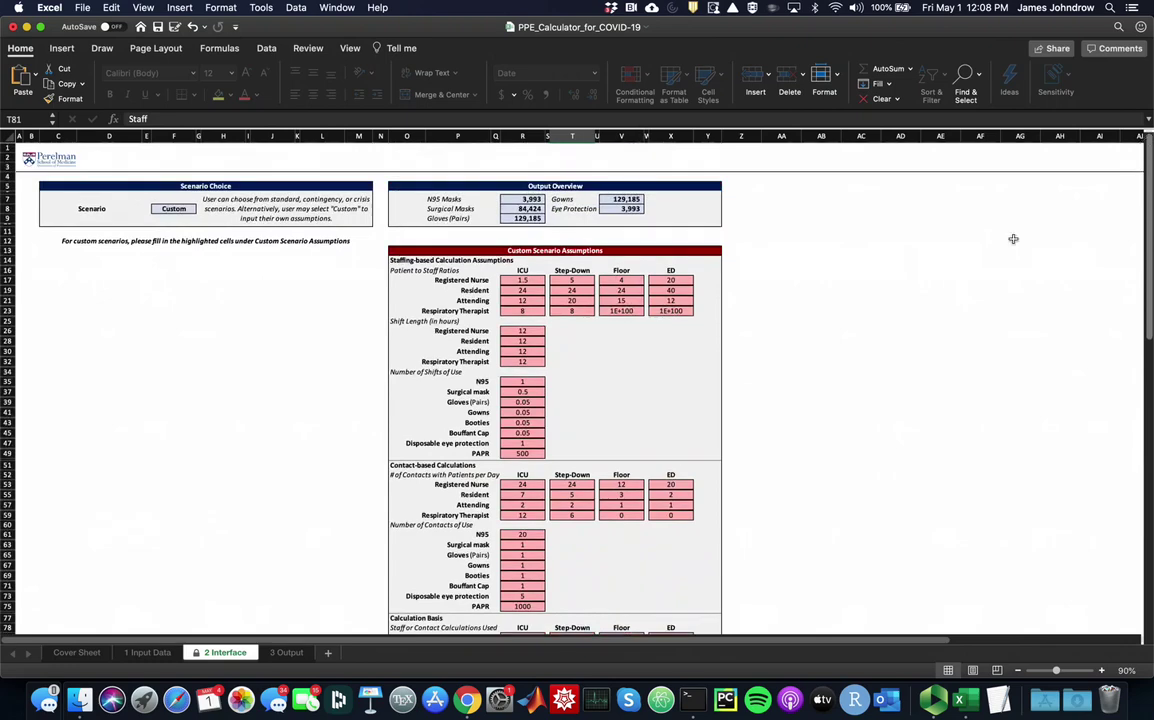
{"action": "left_click", "coordinate": [288, 653]}
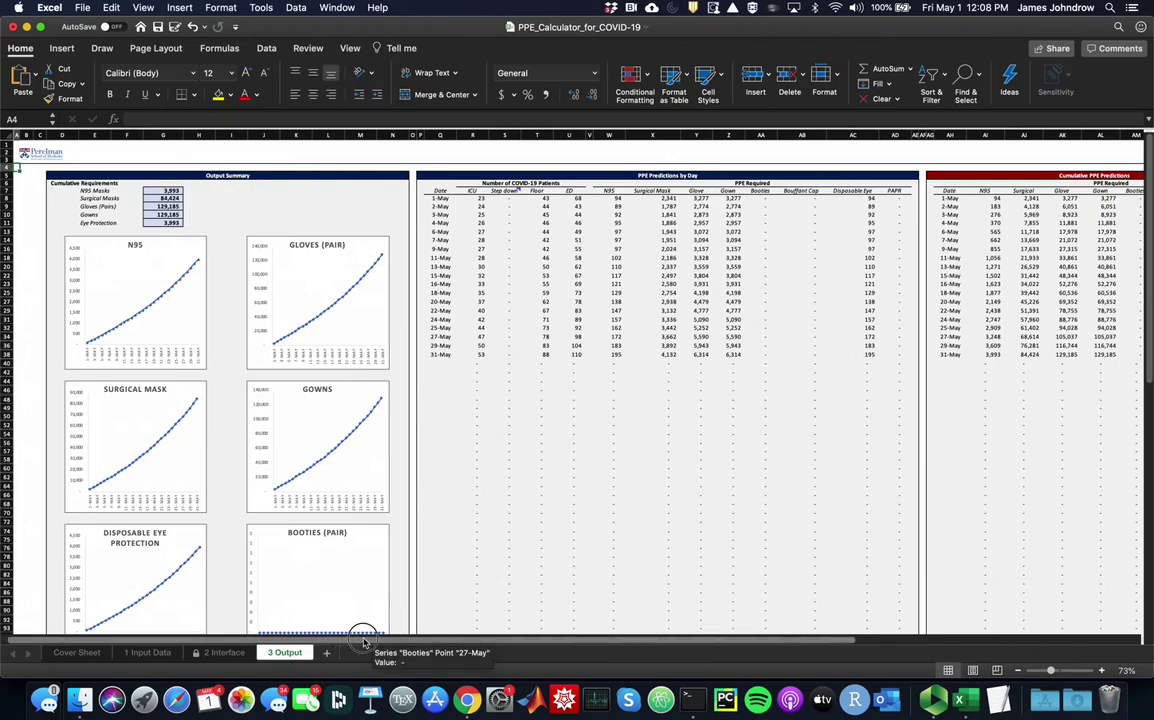
{"action": "scroll", "coordinate": [400, 632], "scroll_direction": "right", "scroll_amount": 10}
{"action": "scroll", "coordinate": [480, 600], "scroll_direction": "left", "scroll_amount": 3}
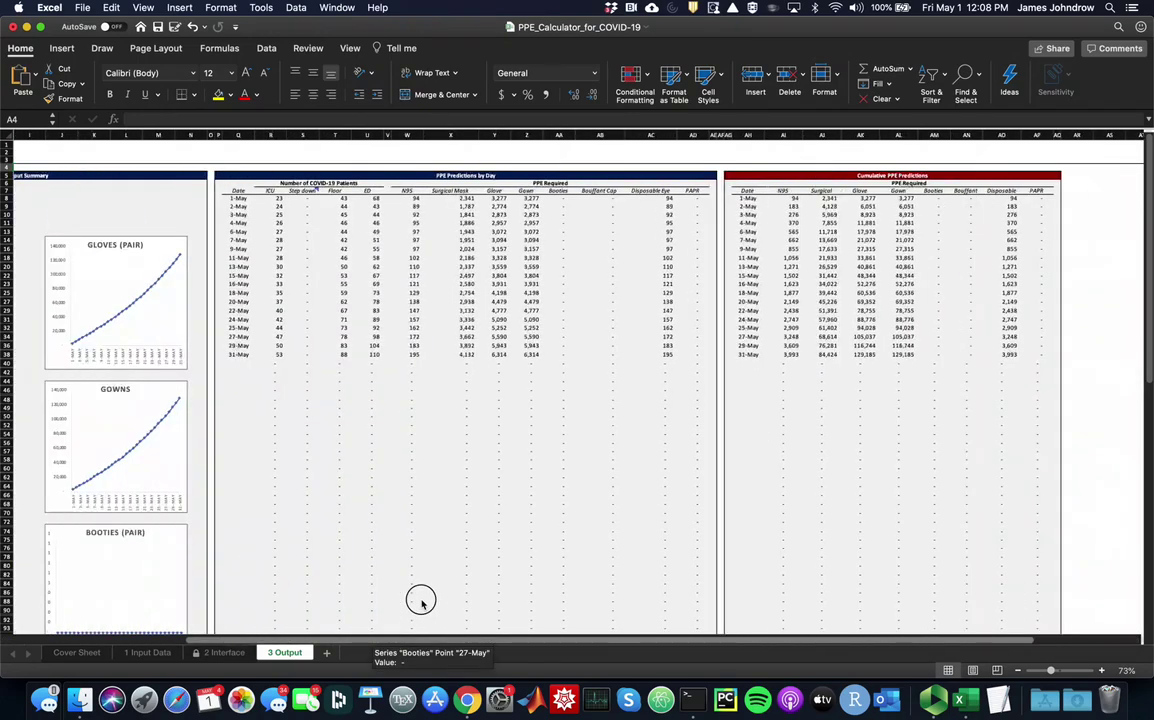
{"action": "scroll", "coordinate": [153, 643], "scroll_direction": "left", "scroll_amount": 3}
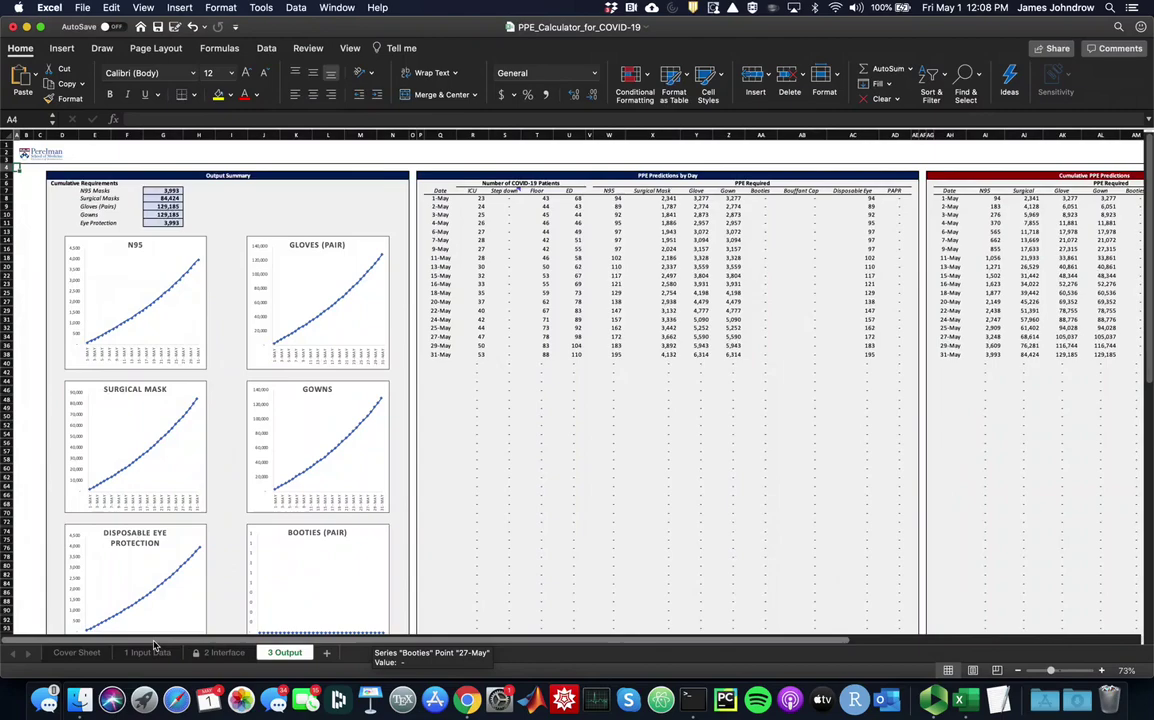